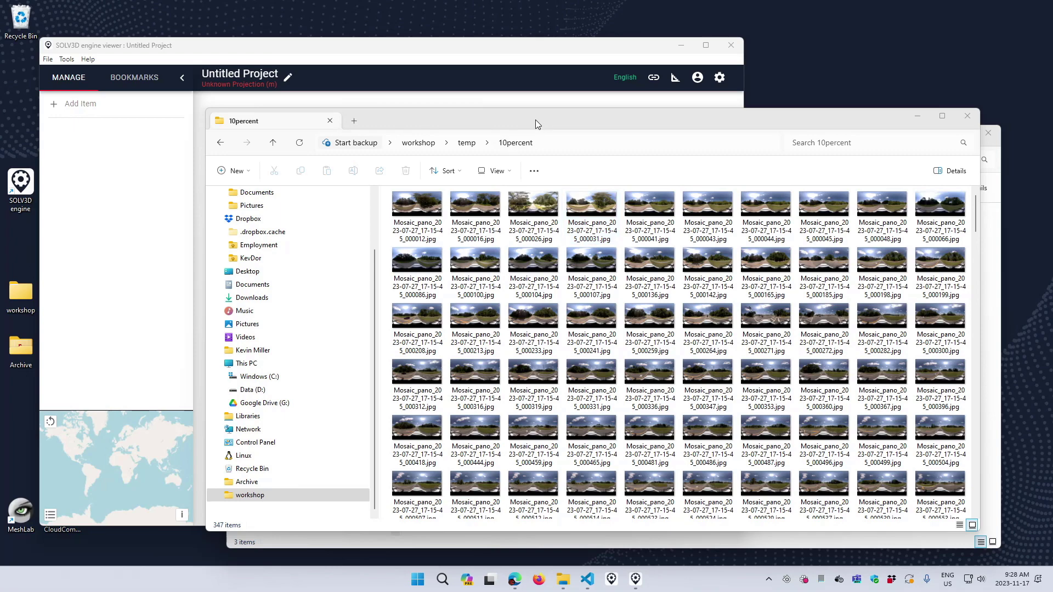
Inspect the GPS latitude, longitude and altitude metadata in the file details of the panorama image ending in 000041.
{"action": "right_click", "coordinate": [645, 225]}
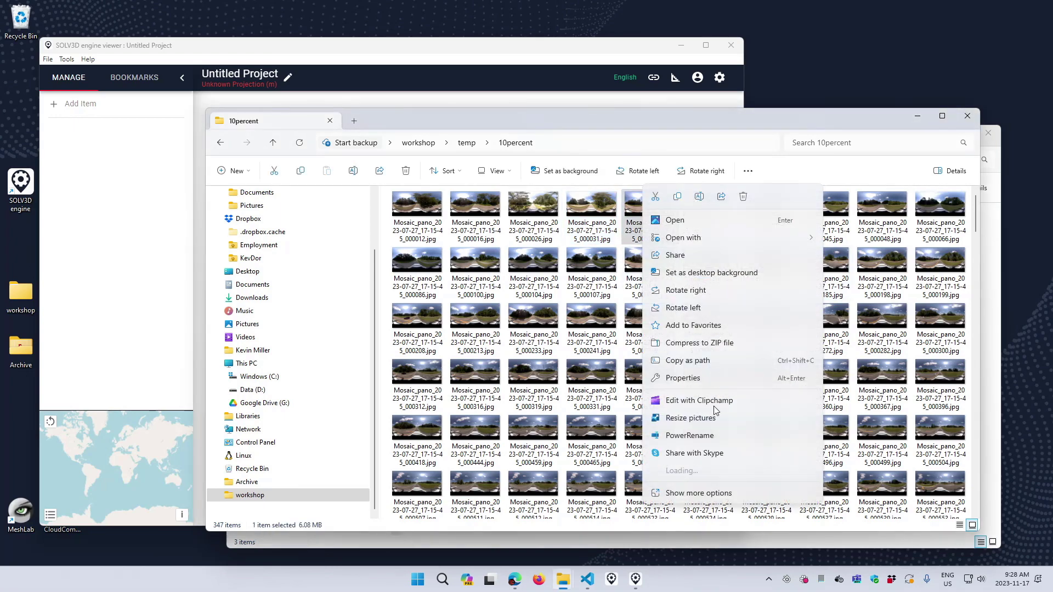
{"action": "left_click", "coordinate": [707, 379]}
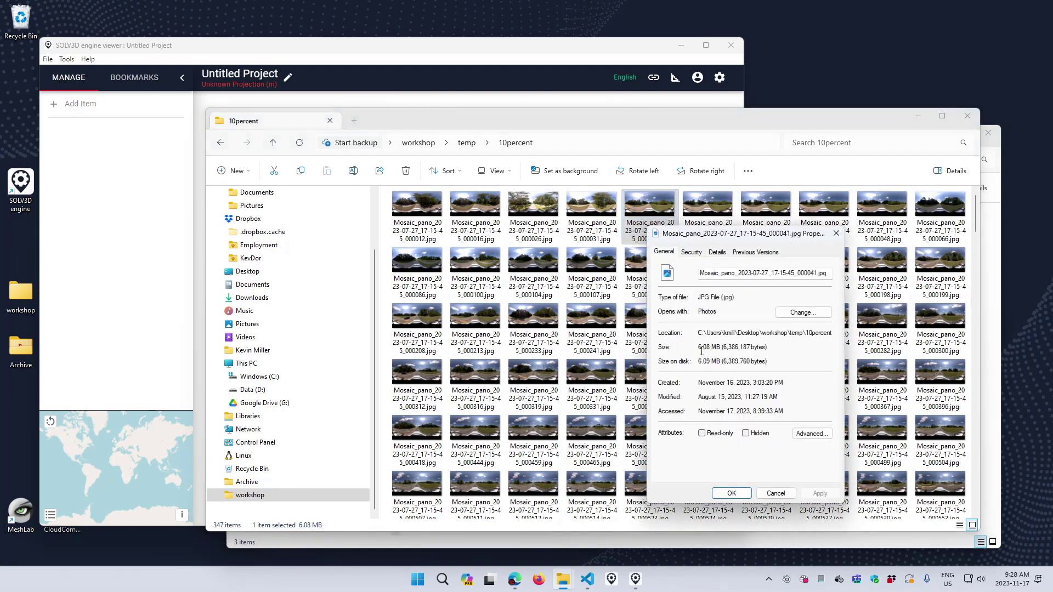
{"action": "left_click", "coordinate": [720, 257]}
{"action": "scroll", "coordinate": [765, 389], "scroll_direction": "down", "scroll_amount": 5}
{"action": "left_click", "coordinate": [779, 434]}
{"action": "scroll", "coordinate": [779, 373], "scroll_direction": "down", "scroll_amount": 4}
{"action": "scroll", "coordinate": [779, 373], "scroll_direction": "down", "scroll_amount": 6}
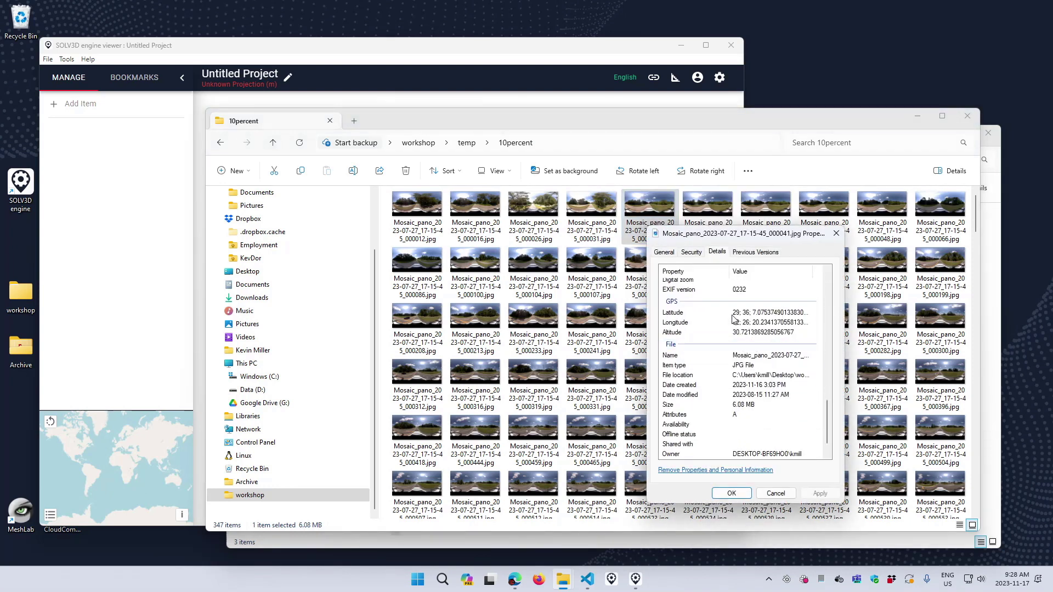
{"action": "left_click", "coordinate": [765, 491]}
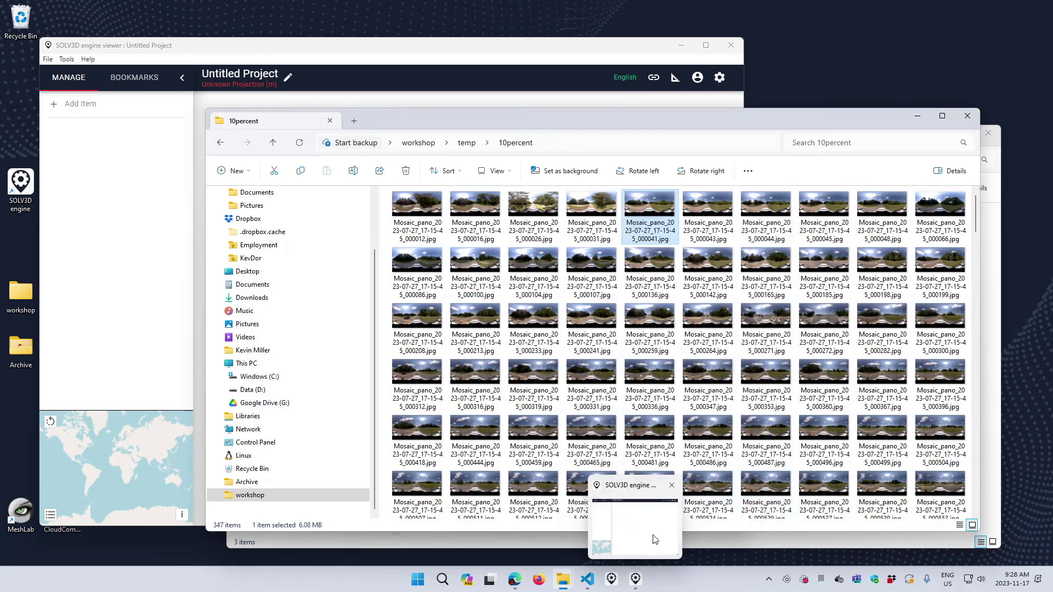
Launch SOLV3D engine, find the "exif" function and add Exif from Images to Operation 1.
{"action": "left_click", "coordinate": [131, 555]}
{"action": "key", "text": "super"}
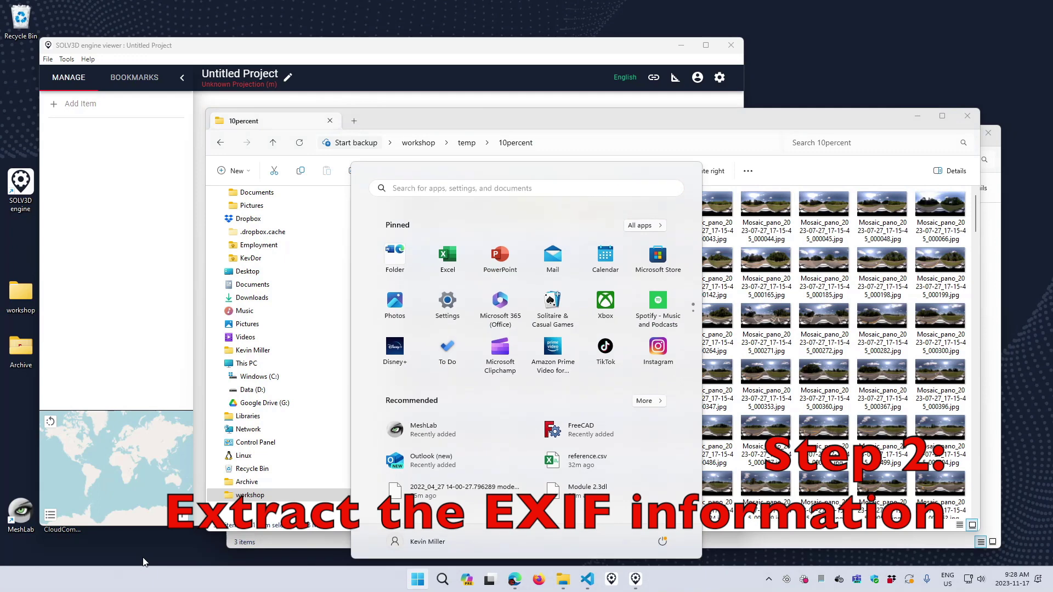
{"action": "type", "text": "solv"}
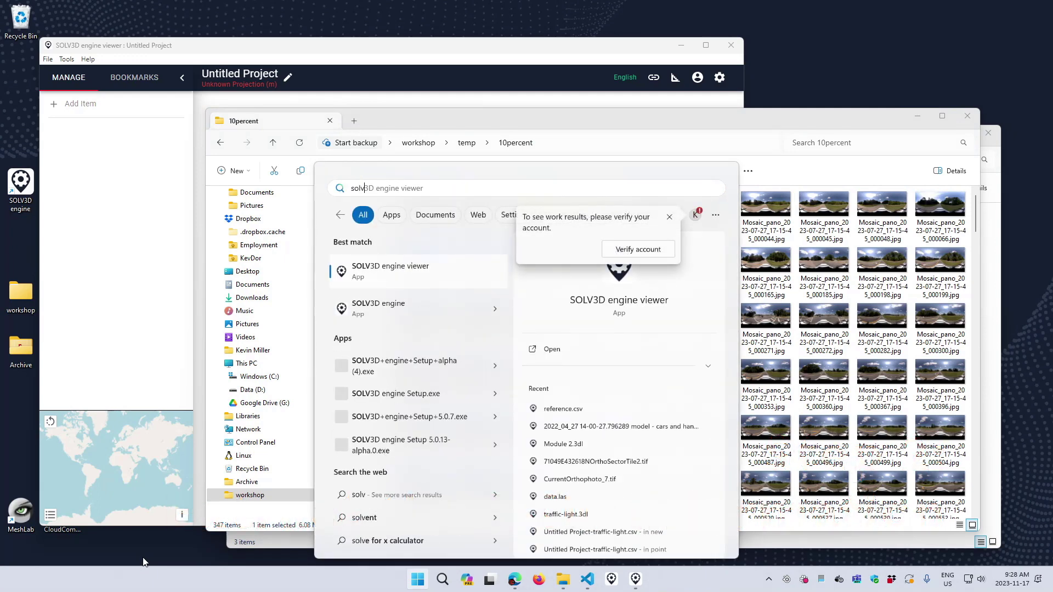
{"action": "left_click", "coordinate": [384, 308]}
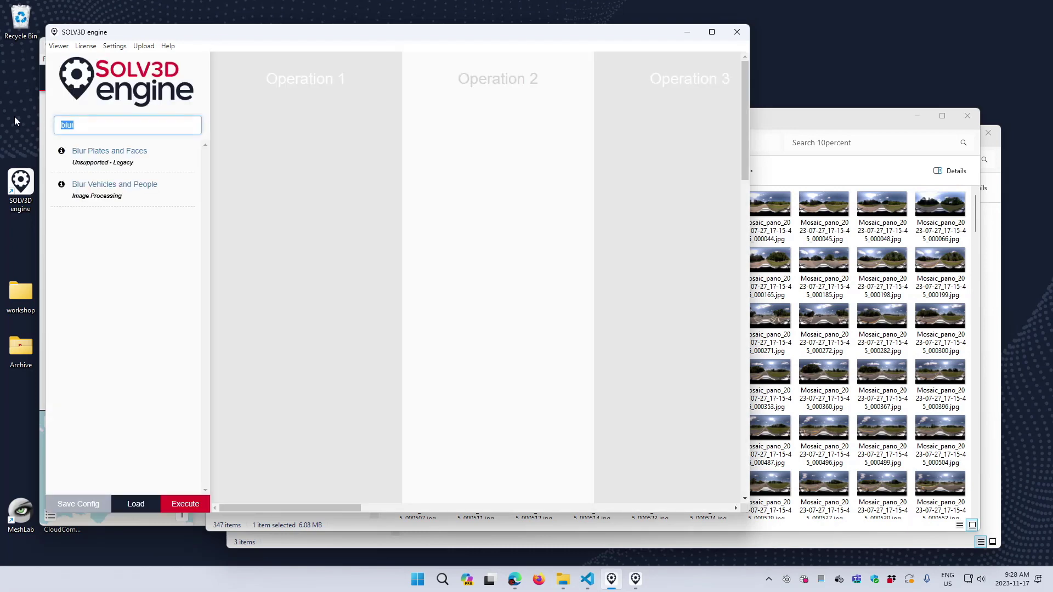
{"action": "type", "text": "exif"}
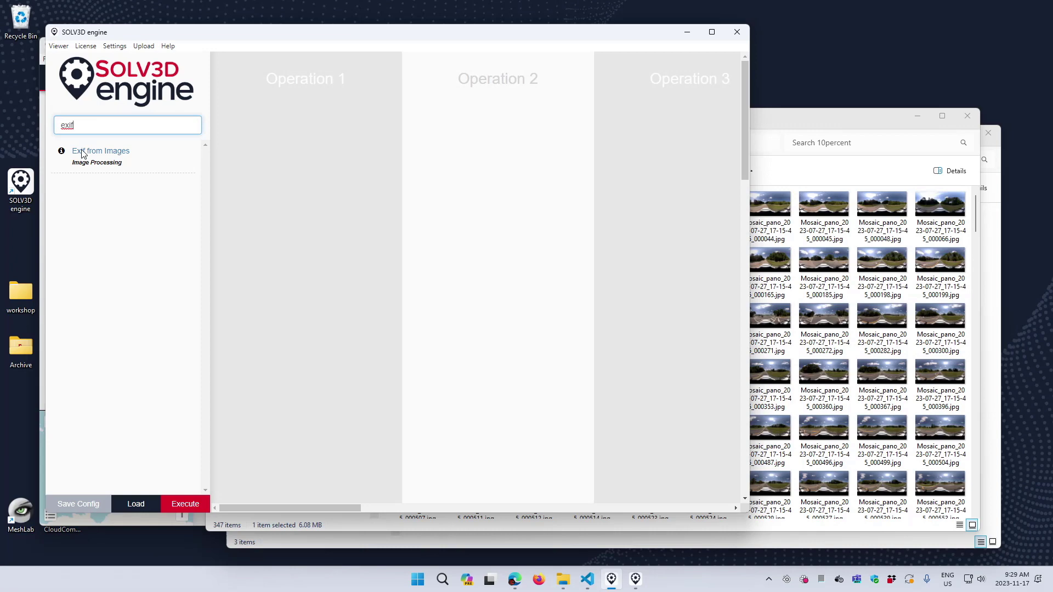
{"action": "left_click_drag", "start_coordinate": [307, 86], "coordinate": [307, 138]}
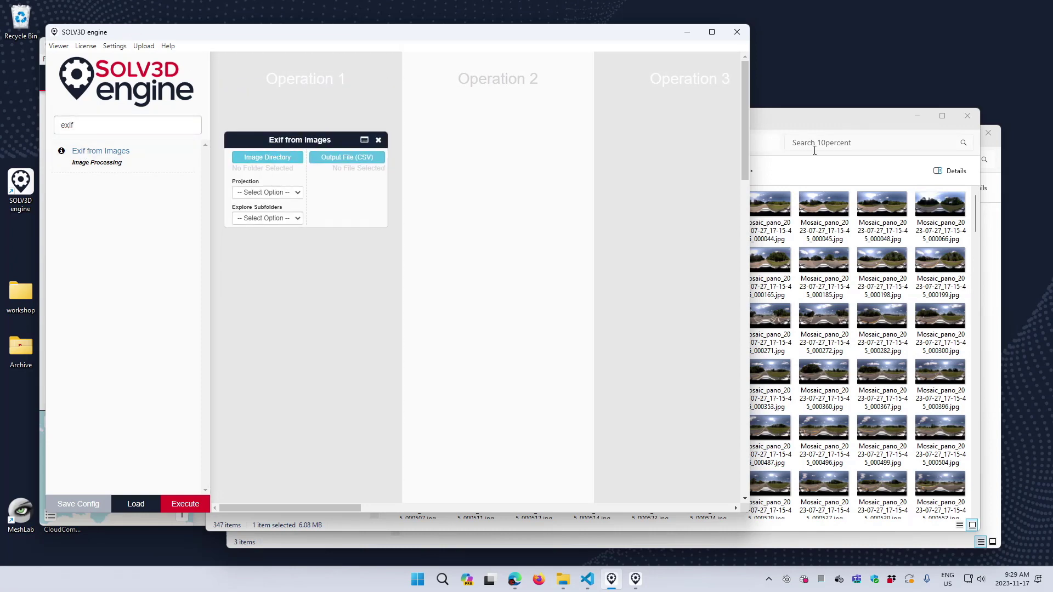
{"action": "left_click", "coordinate": [812, 118]}
{"action": "left_click", "coordinate": [661, 144]}
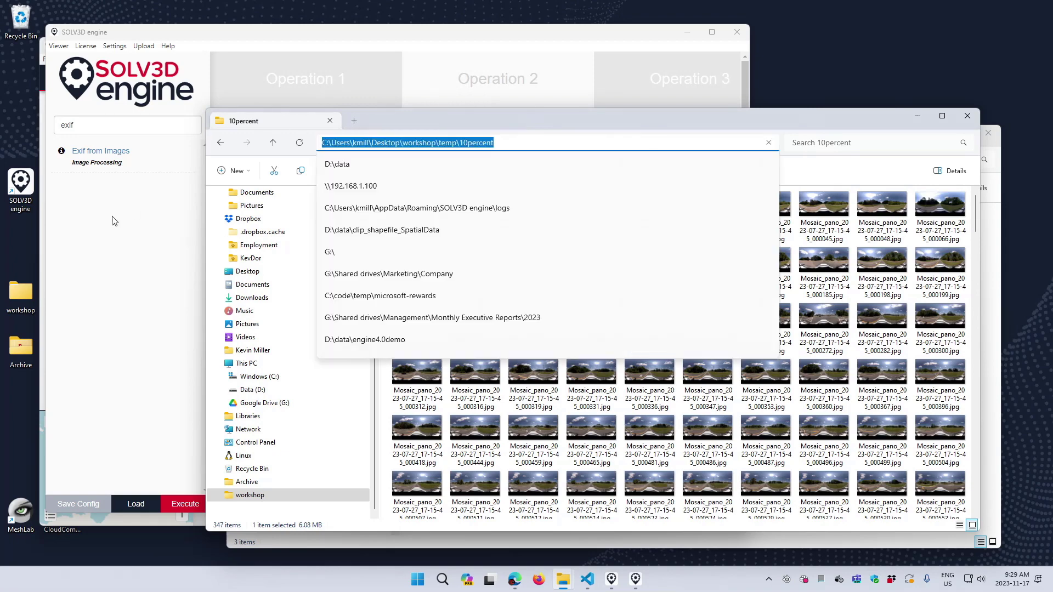
{"action": "left_click", "coordinate": [139, 242]}
{"action": "left_click", "coordinate": [269, 158]}
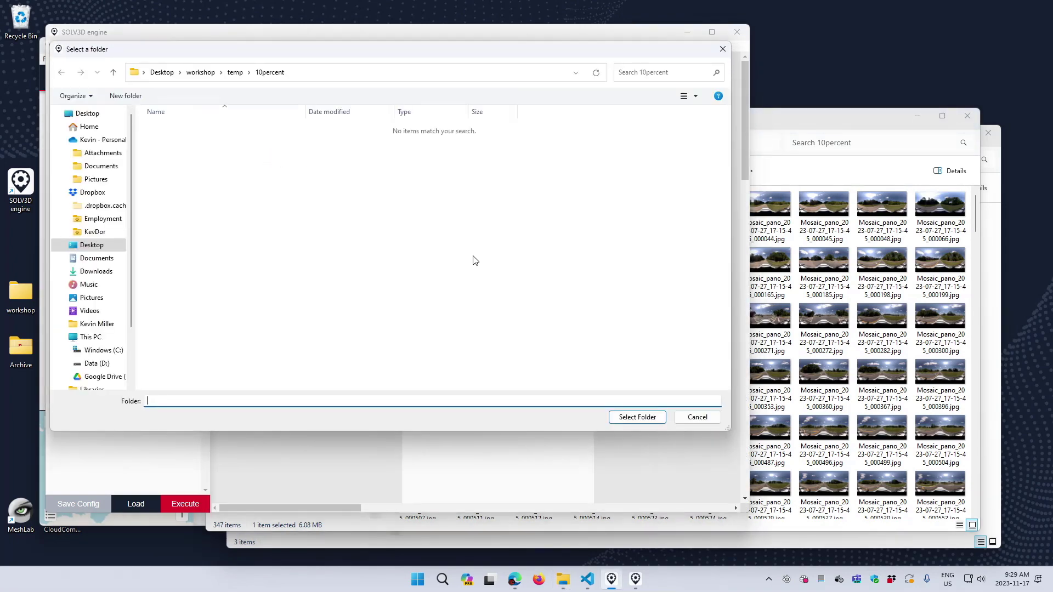
{"action": "left_click", "coordinate": [692, 416]}
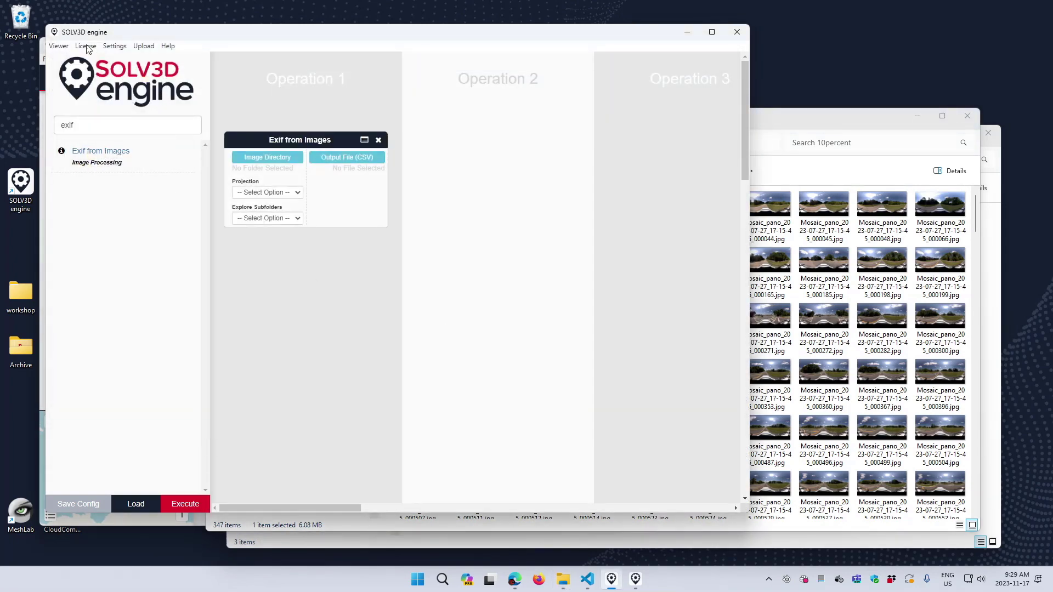
{"action": "left_click", "coordinate": [115, 46]}
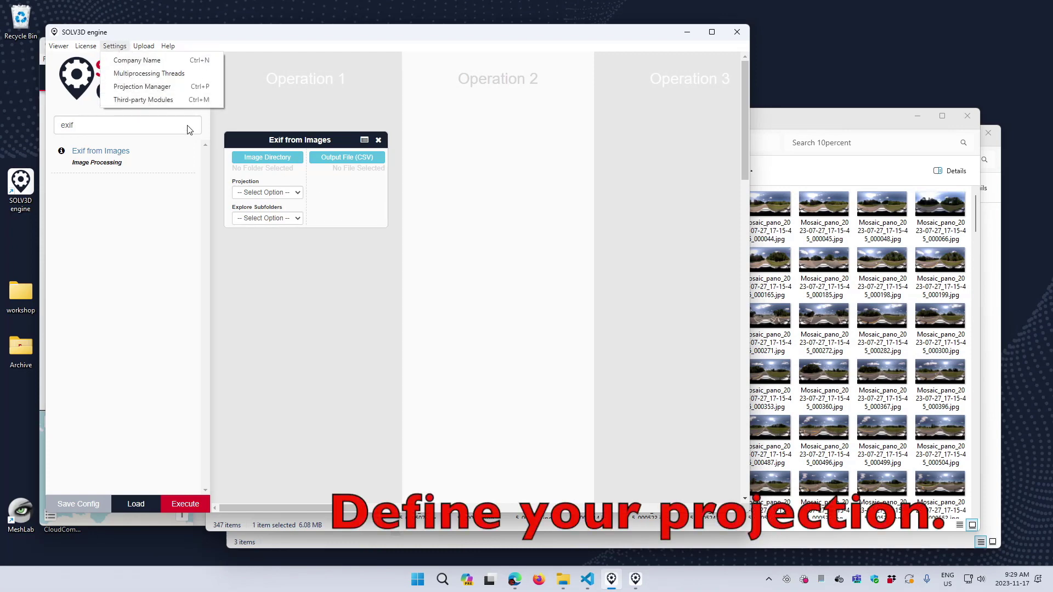
{"action": "left_click", "coordinate": [144, 88]}
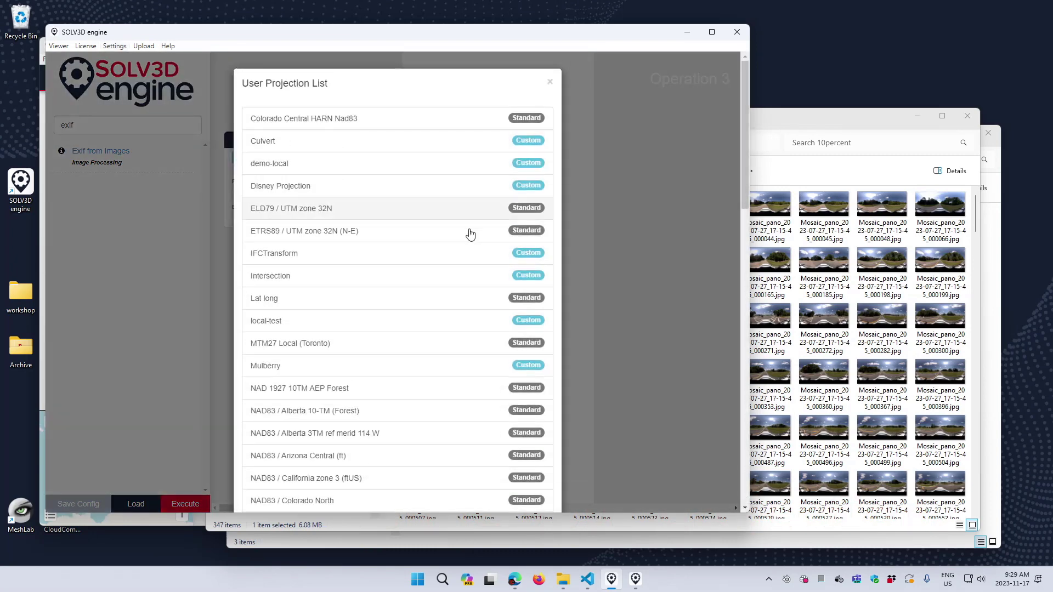
{"action": "scroll", "coordinate": [495, 289], "scroll_direction": "down", "scroll_amount": 15}
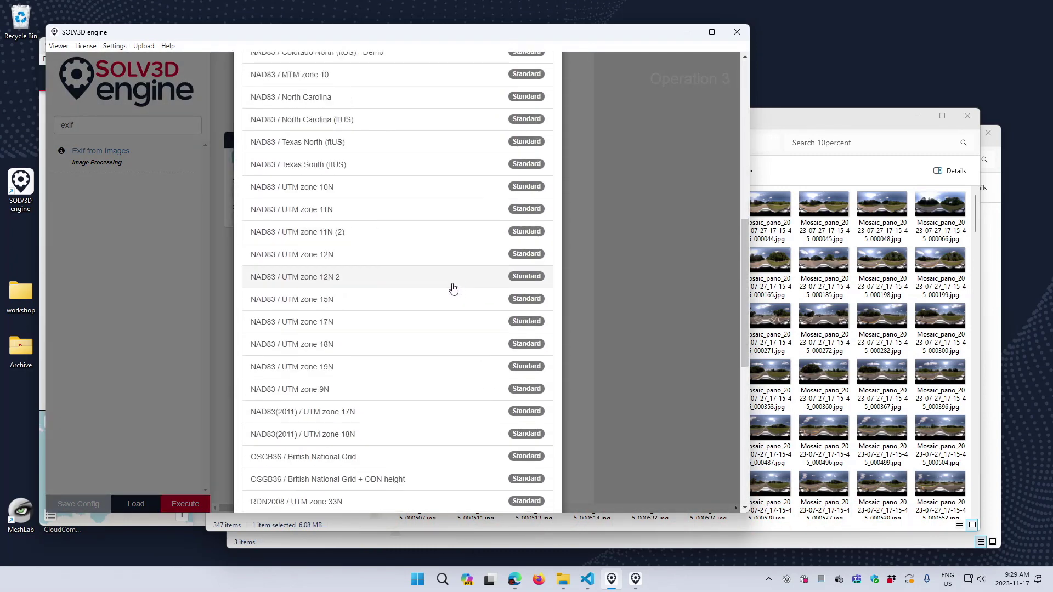
{"action": "left_click", "coordinate": [456, 478]}
Start a new user projection in the Projection Manager and search the EPSG projections for "florida west".
{"action": "left_click", "coordinate": [110, 47]}
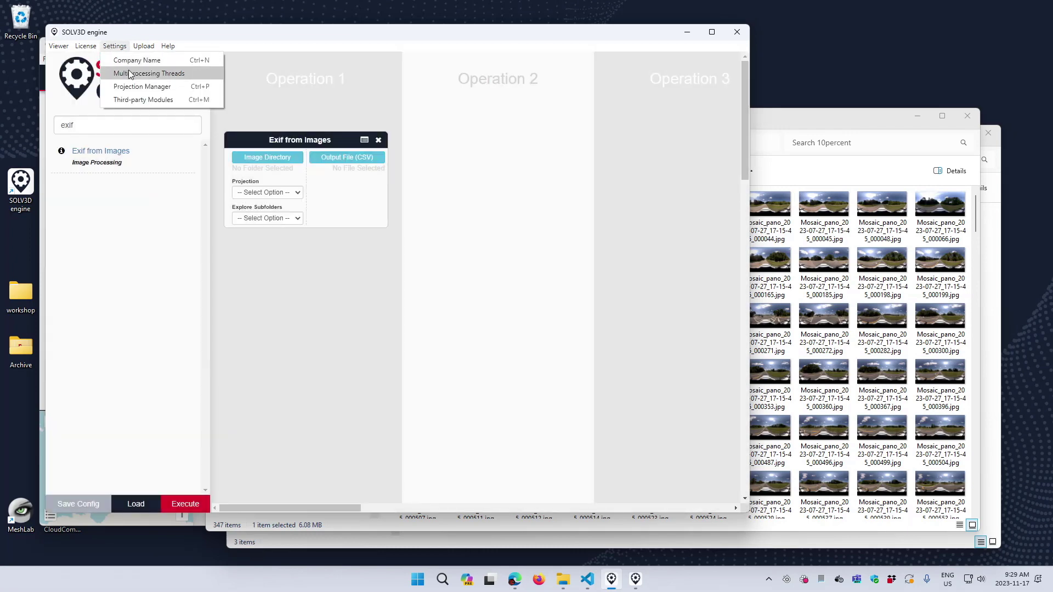
{"action": "left_click", "coordinate": [134, 87]}
{"action": "scroll", "coordinate": [412, 364], "scroll_direction": "down", "scroll_amount": 12}
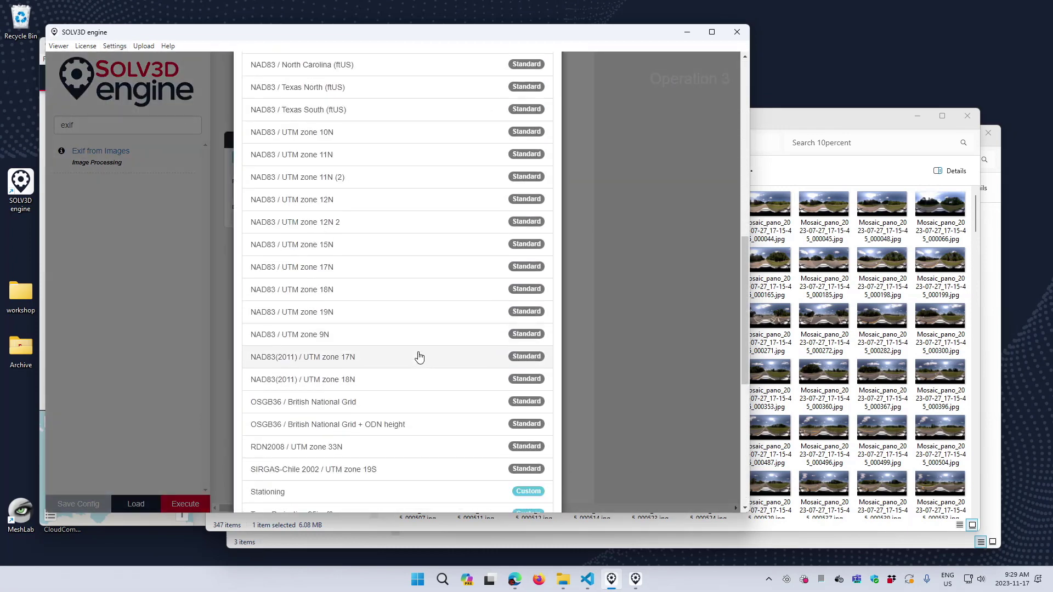
{"action": "left_click", "coordinate": [510, 478]}
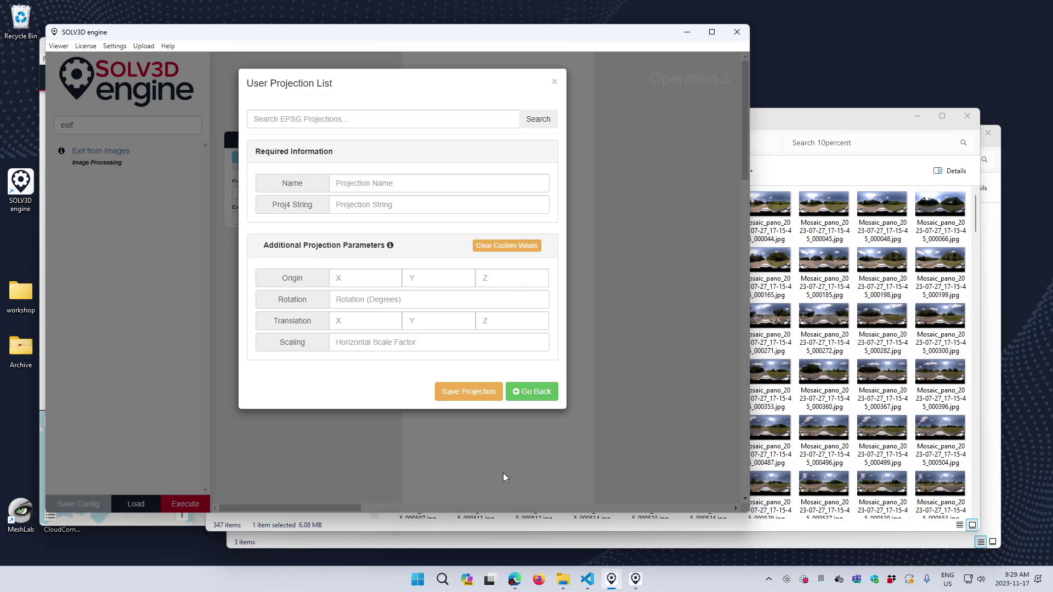
{"action": "left_click", "coordinate": [351, 126]}
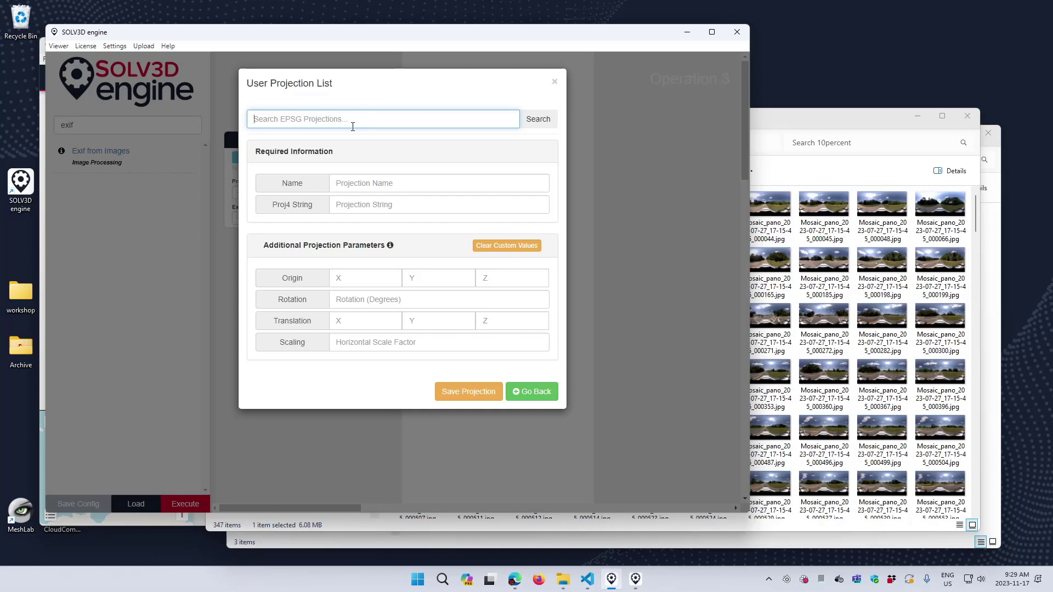
{"action": "type", "text": "florida west"}
{"action": "left_click", "coordinate": [535, 120]}
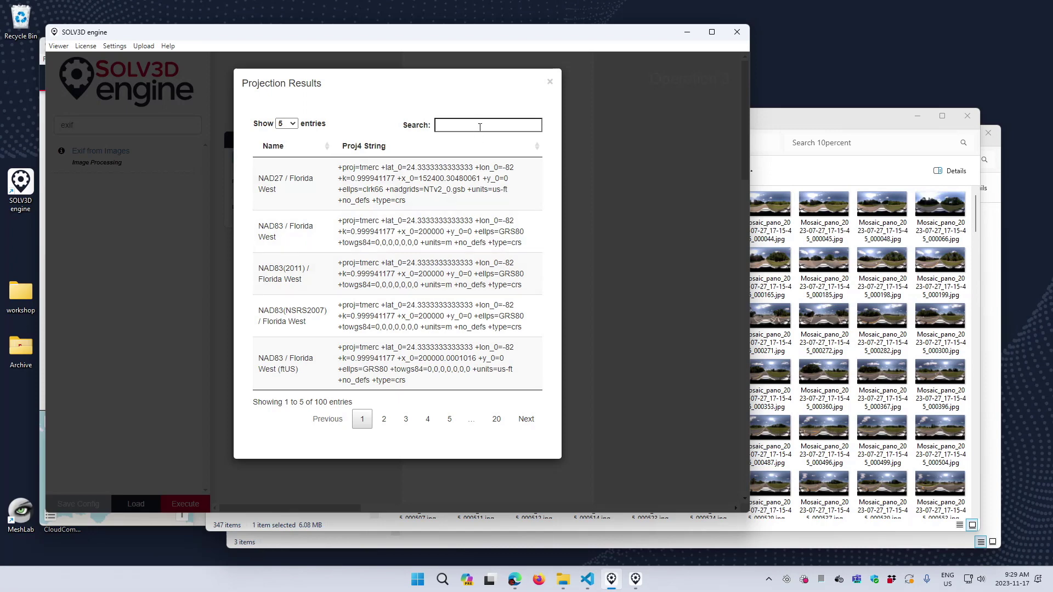
Choose NAD83 / Florida West (ftUS) from the search results and save it to the user projection list.
{"action": "left_click", "coordinate": [414, 366]}
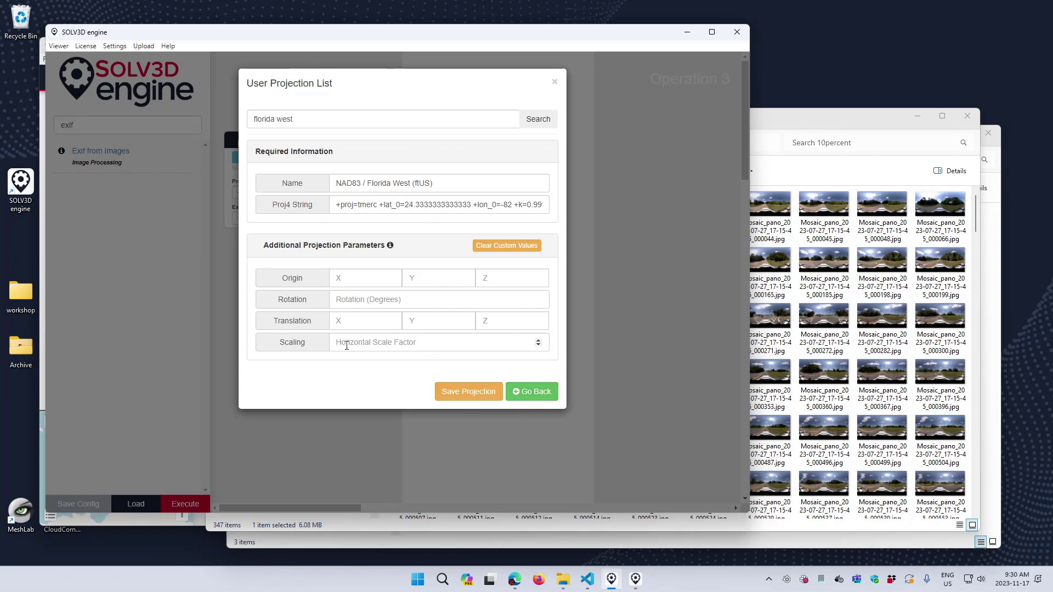
{"action": "left_click", "coordinate": [459, 393]}
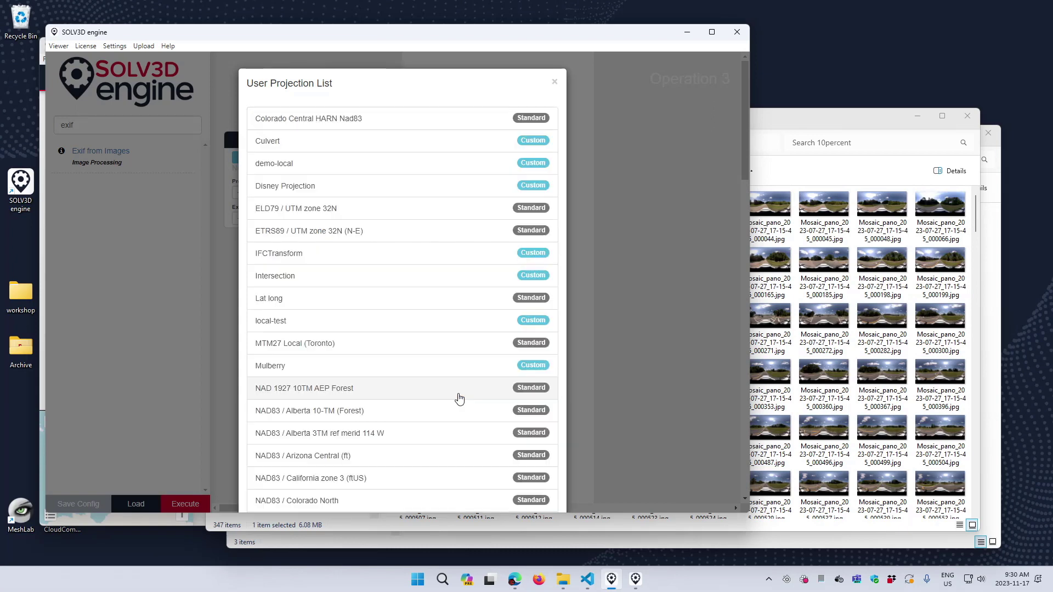
{"action": "left_click", "coordinate": [553, 84]}
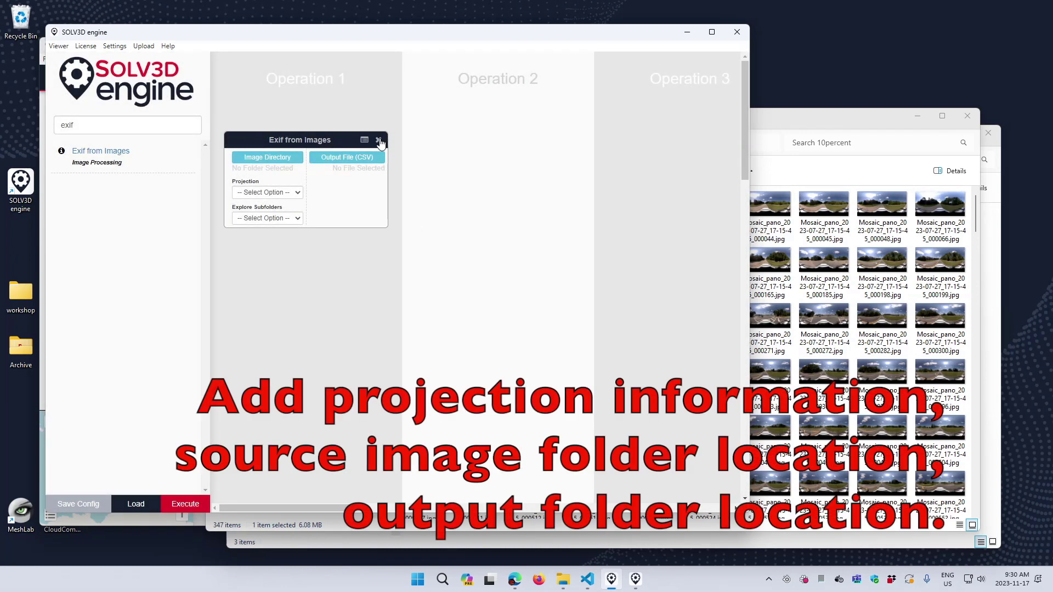
Re-add the Exif from Images function with projection NAD83 / Florida West (ftUS) and Explore Subfolders set to False.
{"action": "left_click", "coordinate": [379, 140]}
{"action": "left_click", "coordinate": [111, 163]}
{"action": "left_click", "coordinate": [275, 156]}
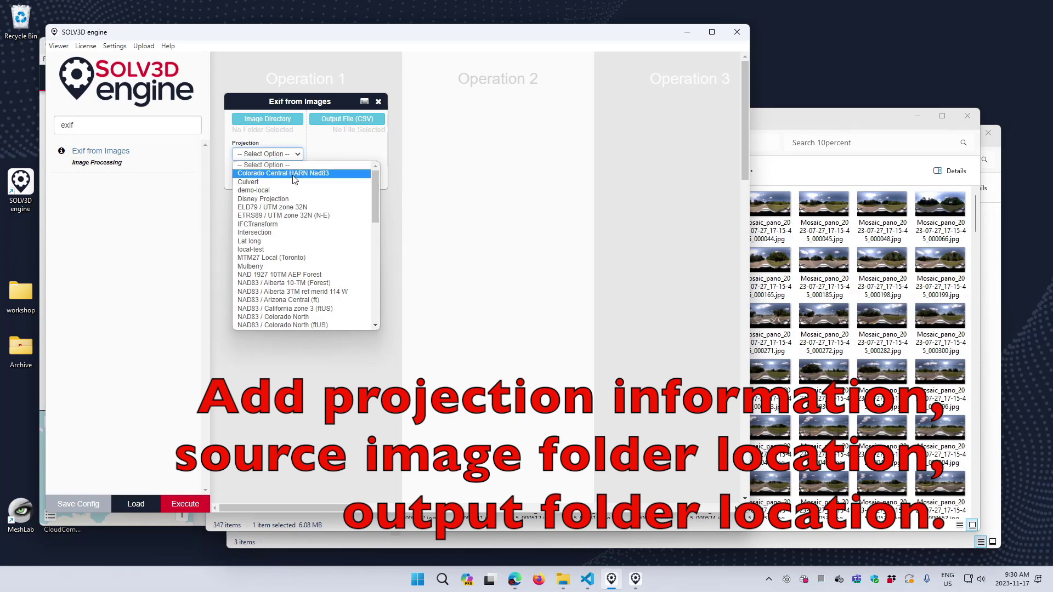
{"action": "left_click_drag", "start_coordinate": [377, 193], "coordinate": [368, 234]}
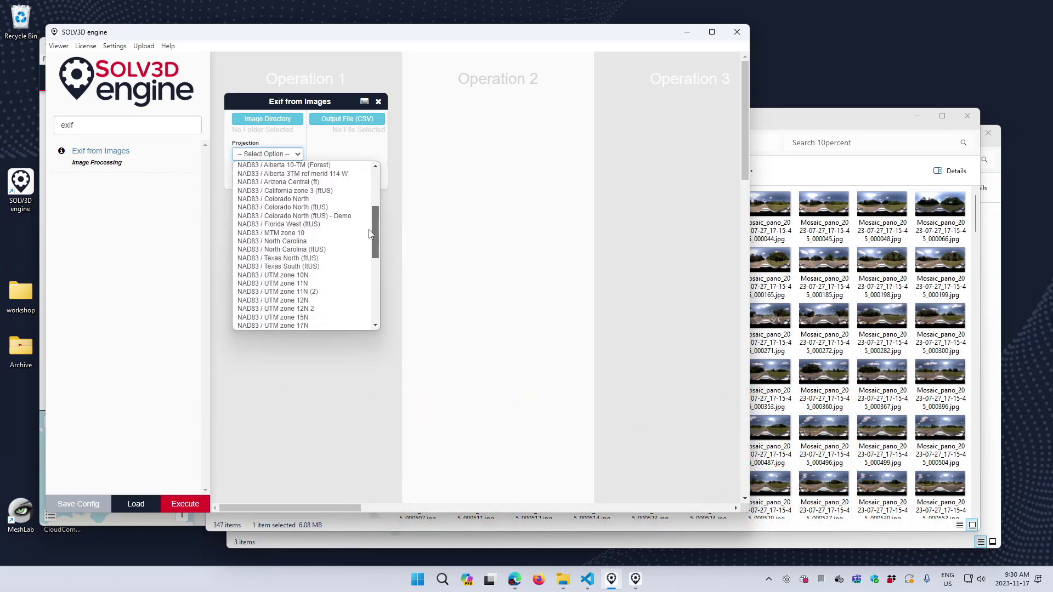
{"action": "left_click", "coordinate": [287, 224]}
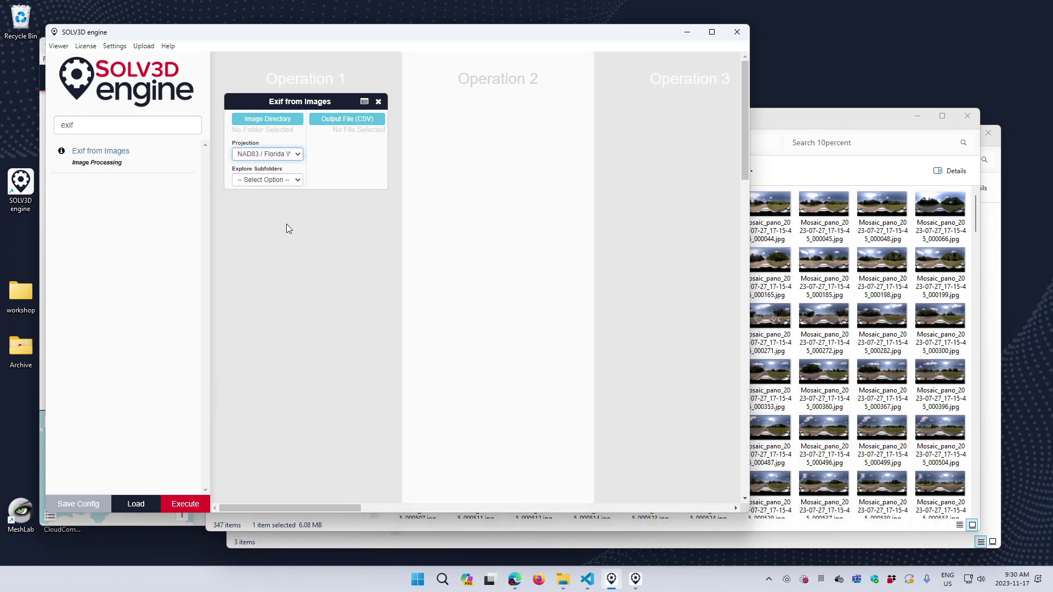
{"action": "left_click", "coordinate": [256, 181]}
{"action": "left_click", "coordinate": [261, 209]}
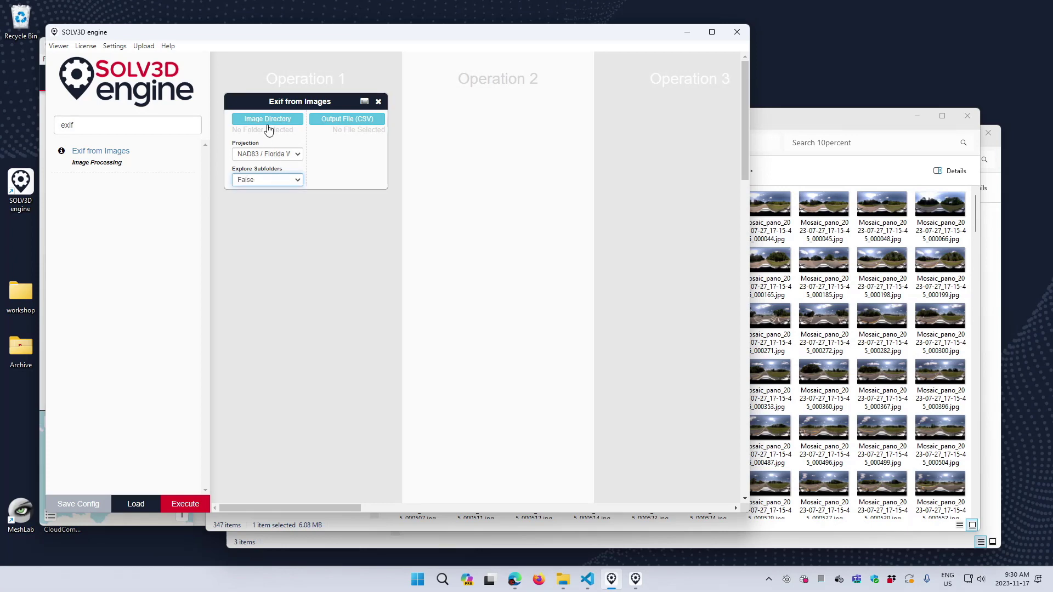
Set the 10percent folder as the image directory and images.csv inside it as the output file.
{"action": "left_click", "coordinate": [297, 120]}
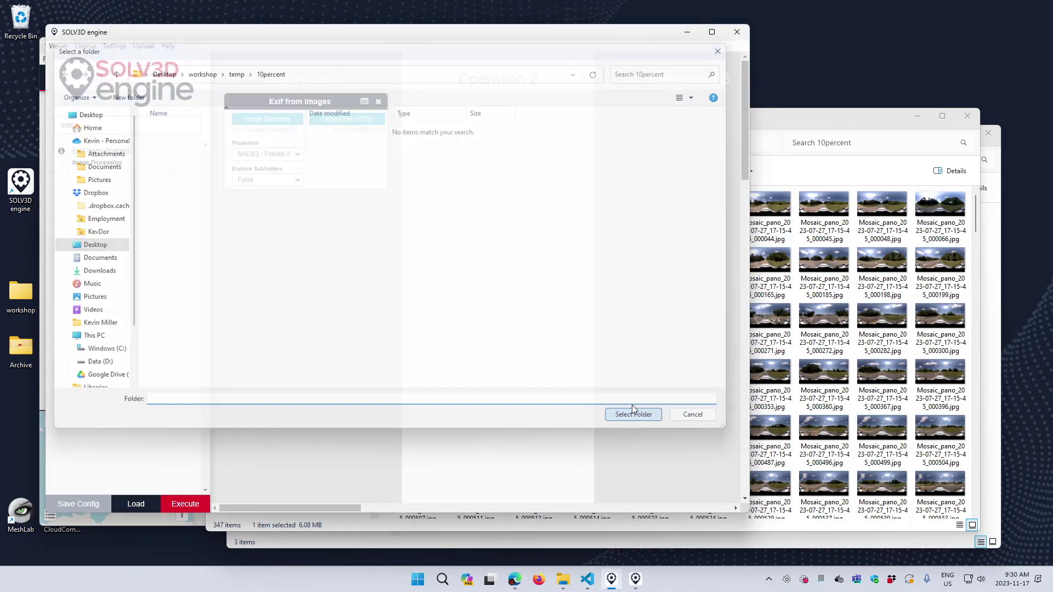
{"action": "left_click", "coordinate": [635, 416]}
{"action": "left_click", "coordinate": [344, 122]}
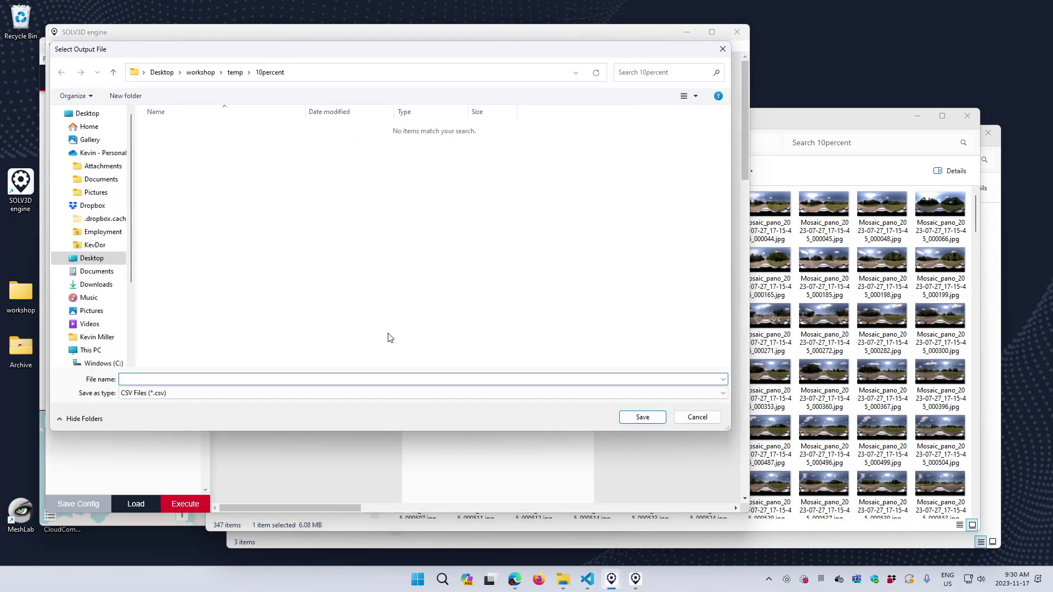
{"action": "left_click", "coordinate": [639, 416]}
Execute the Exif from Images workflow and exit the process once it has finished.
{"action": "left_click", "coordinate": [184, 508]}
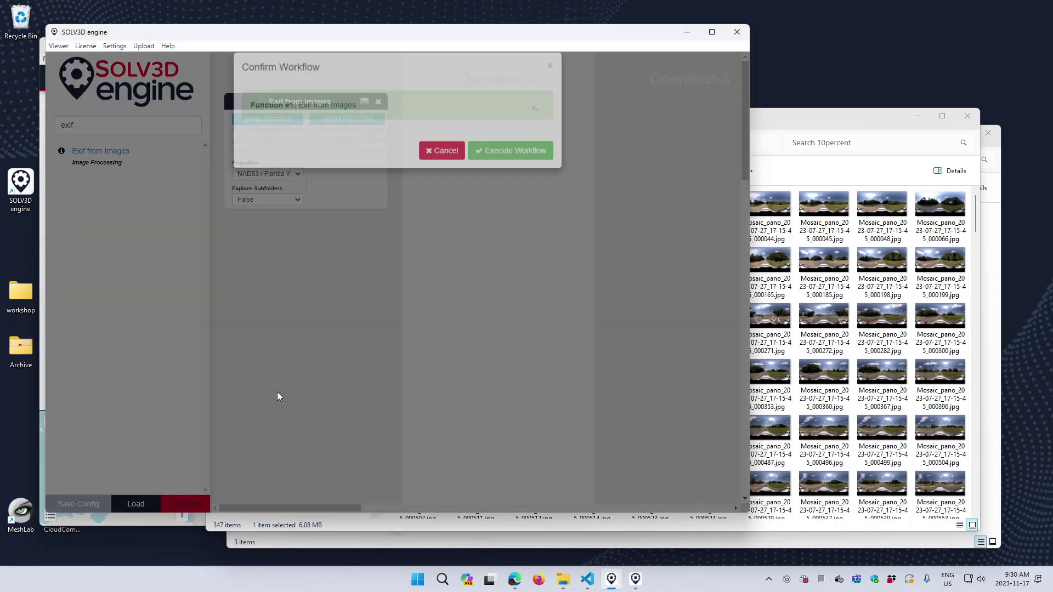
{"action": "left_click", "coordinate": [515, 170]}
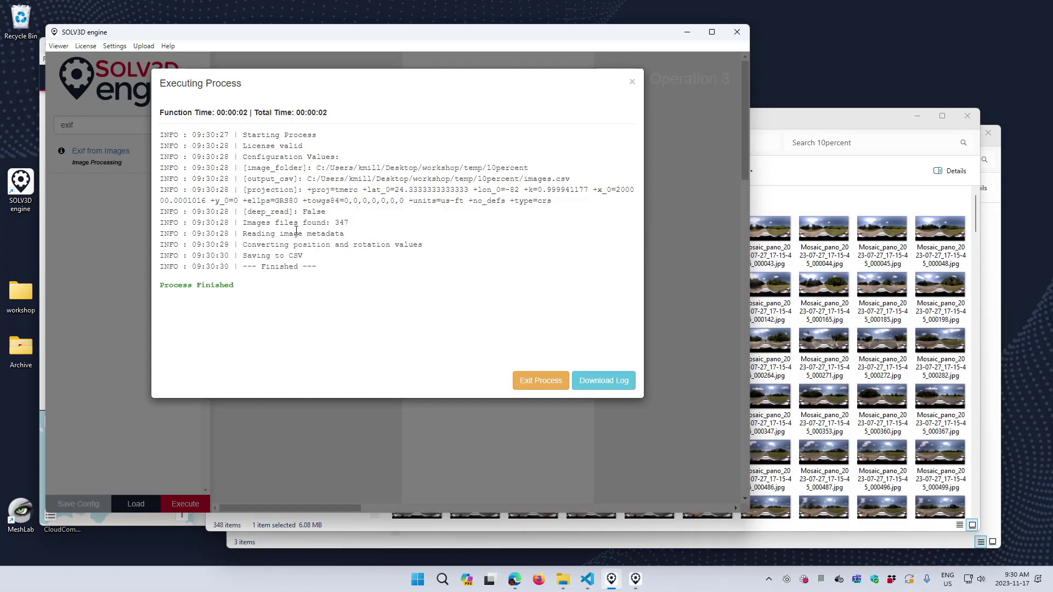
{"action": "left_click", "coordinate": [529, 388]}
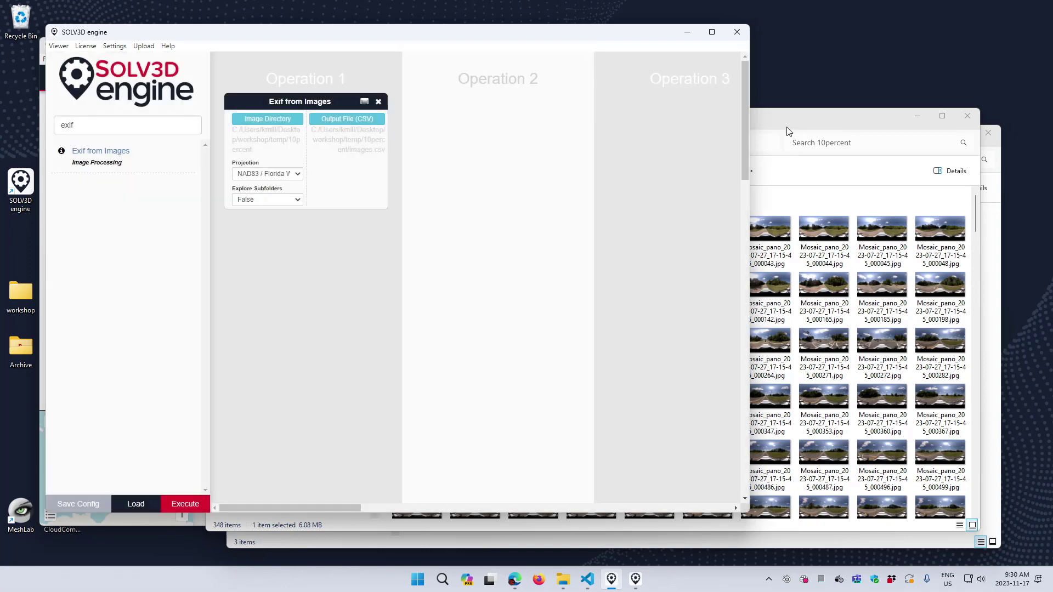
Open images.csv from the 10percent folder in Excel, widen the Filename column to review the extracted positions, and close the file.
{"action": "left_click", "coordinate": [786, 129]}
{"action": "double_click", "coordinate": [403, 231]}
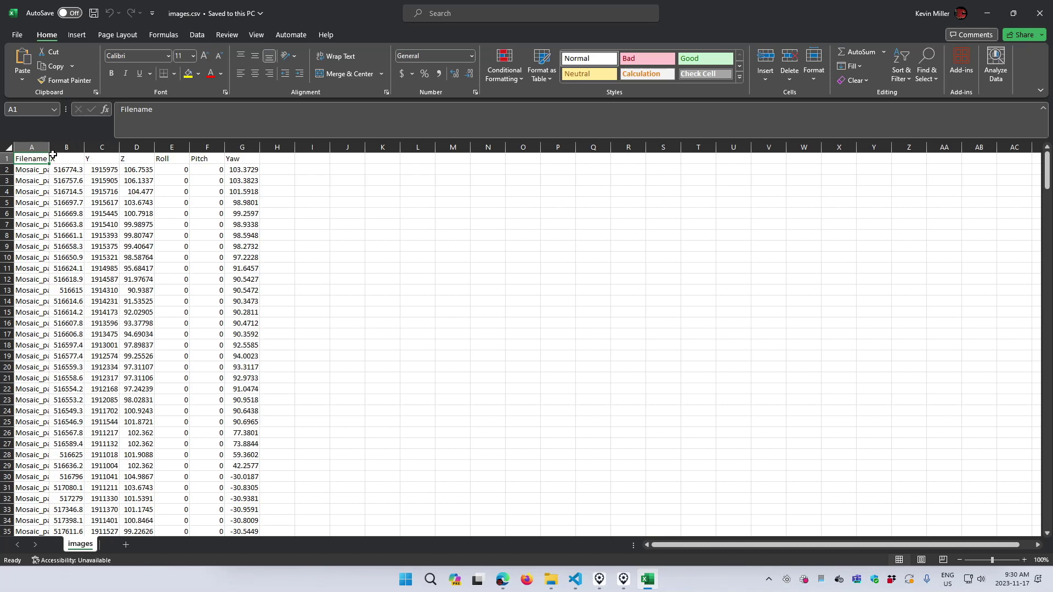
{"action": "double_click", "coordinate": [49, 148]}
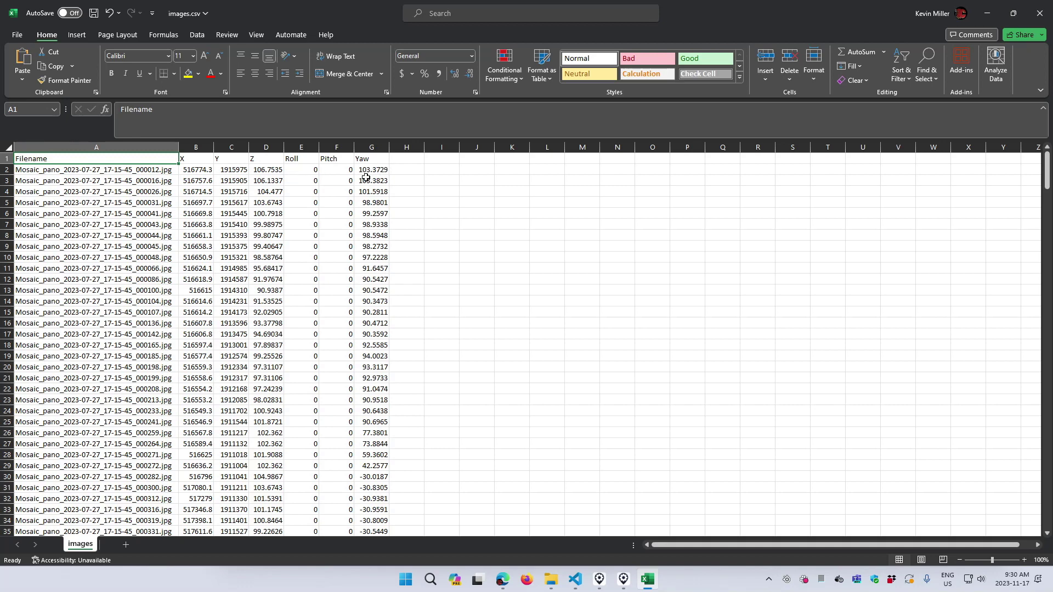
{"action": "left_click", "coordinate": [1038, 20]}
{"action": "left_click", "coordinate": [541, 303]}
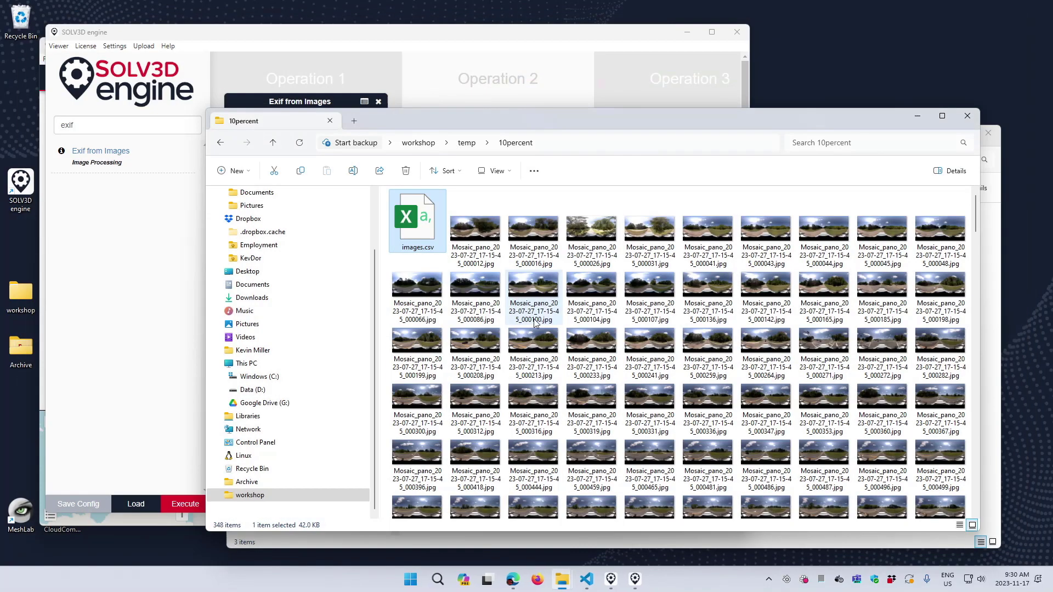
Open the engine viewer and load images.csv from the 10percent folder into the untitled project.
{"action": "left_click", "coordinate": [53, 52]}
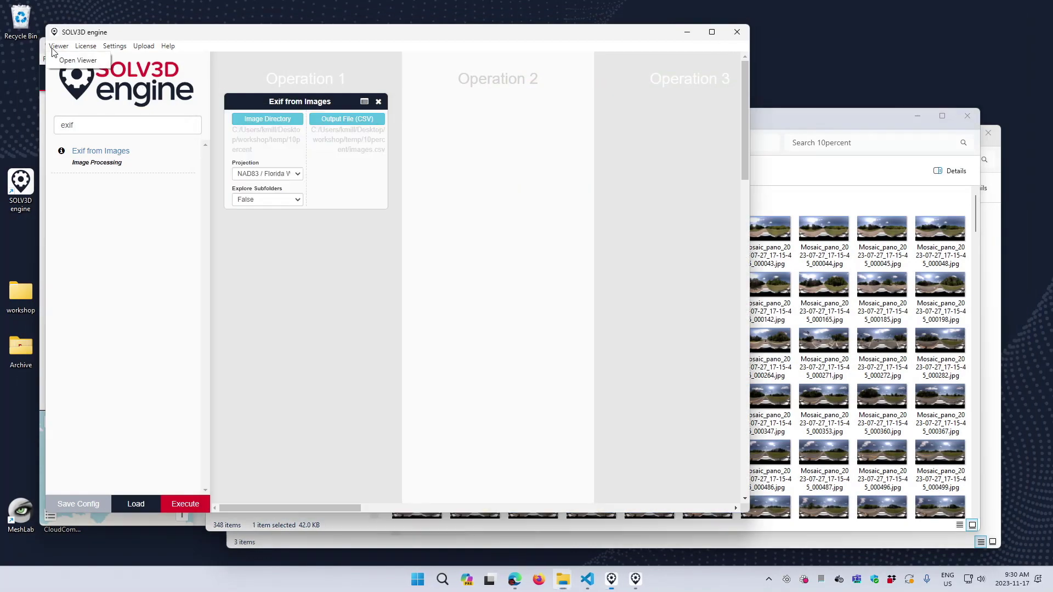
{"action": "left_click", "coordinate": [58, 46]}
{"action": "left_click", "coordinate": [69, 60]}
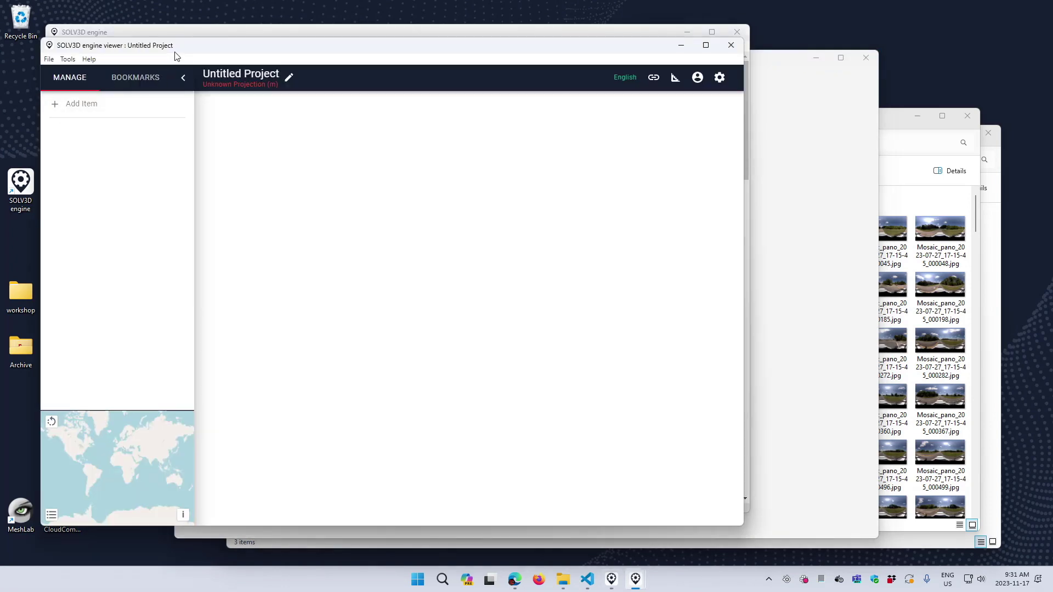
{"action": "left_click_drag", "start_coordinate": [175, 53], "coordinate": [258, 57]}
{"action": "left_click", "coordinate": [894, 120]}
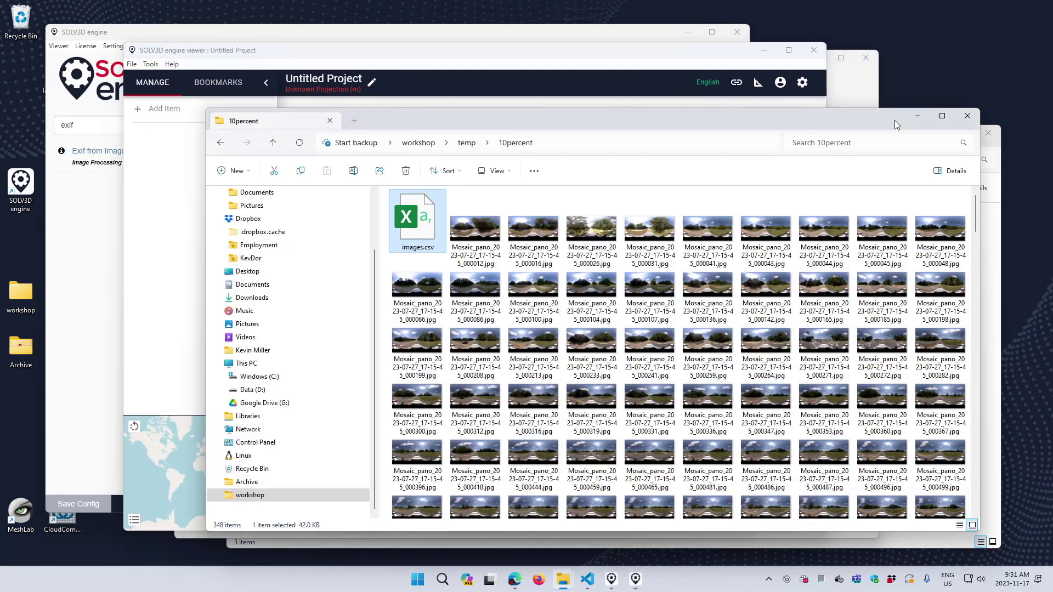
{"action": "left_click_drag", "start_coordinate": [418, 220], "coordinate": [187, 215]}
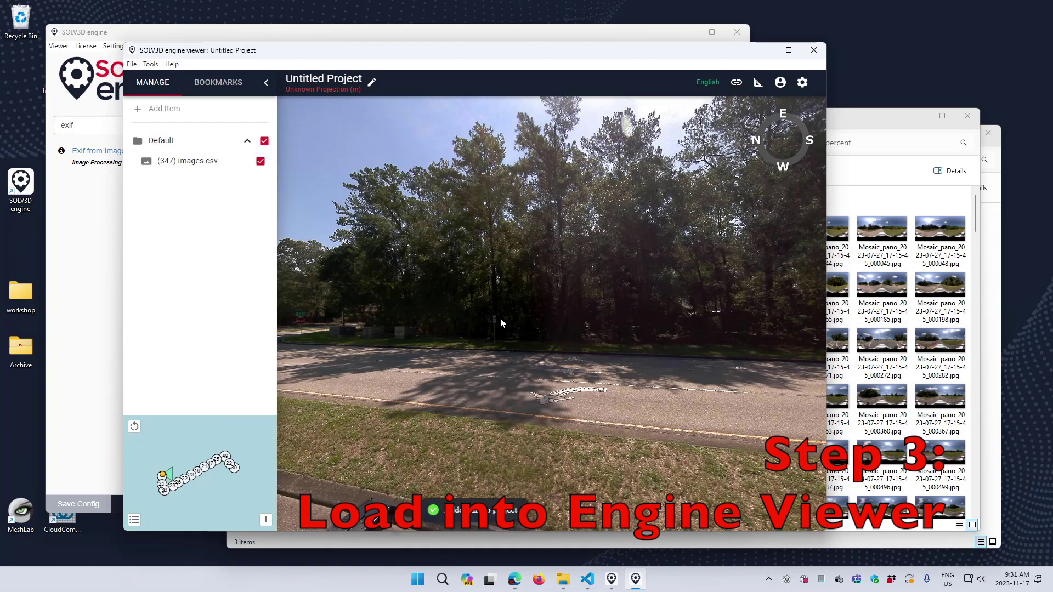
{"action": "left_click_drag", "start_coordinate": [663, 304], "coordinate": [533, 294]}
Title the project "Demo Mosaic51 small sample" and set its data projection to NAD83 / Florida West (ftUS).
{"action": "left_click", "coordinate": [372, 82]}
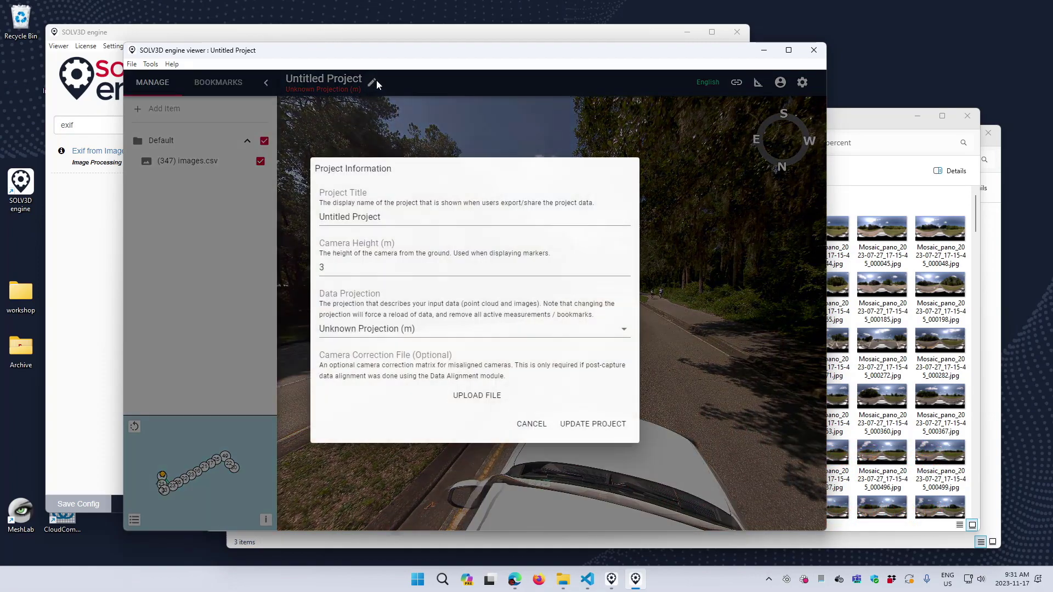
{"action": "type", "text": "De"}
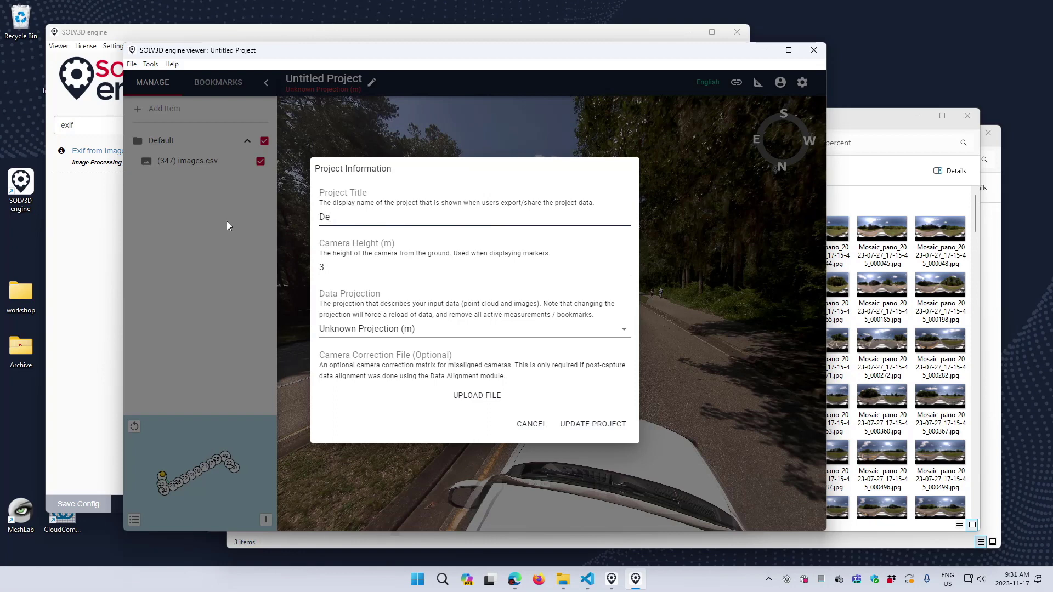
{"action": "type", "text": "mo Mosaic51"}
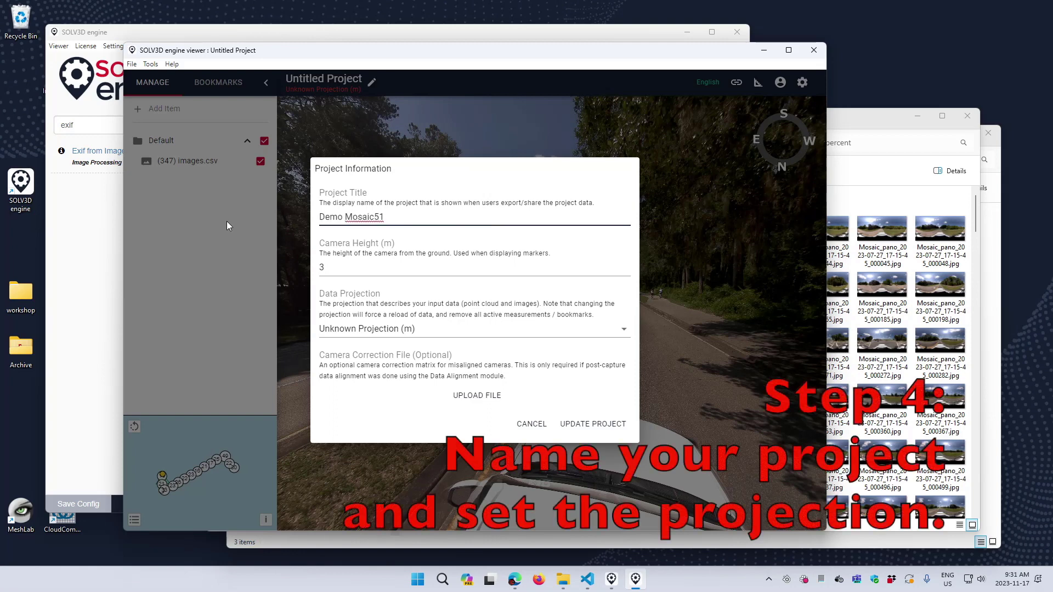
{"action": "type", "text": " small sample"}
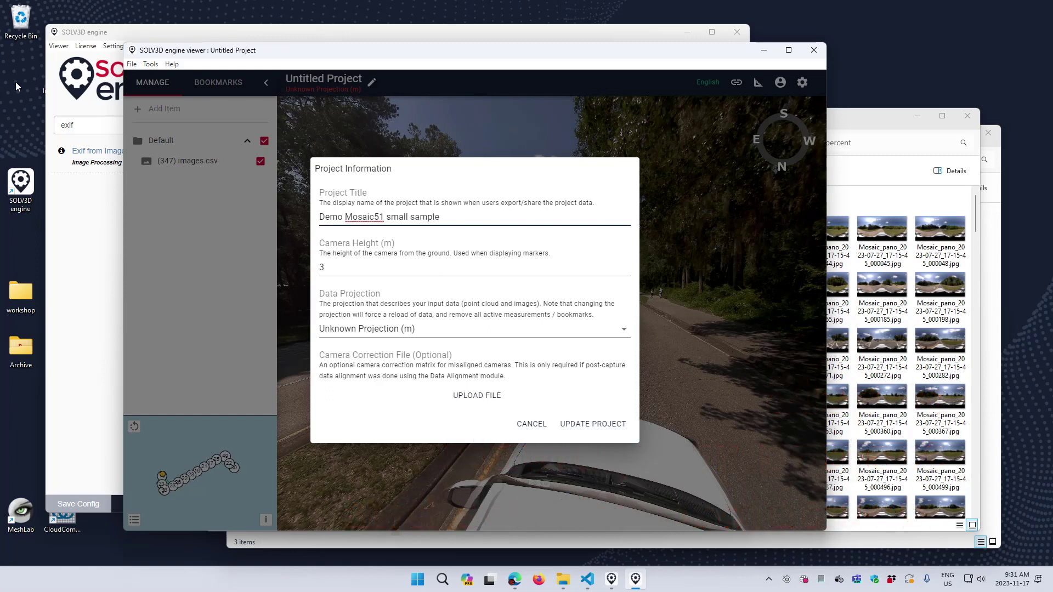
{"action": "left_click", "coordinate": [376, 329]}
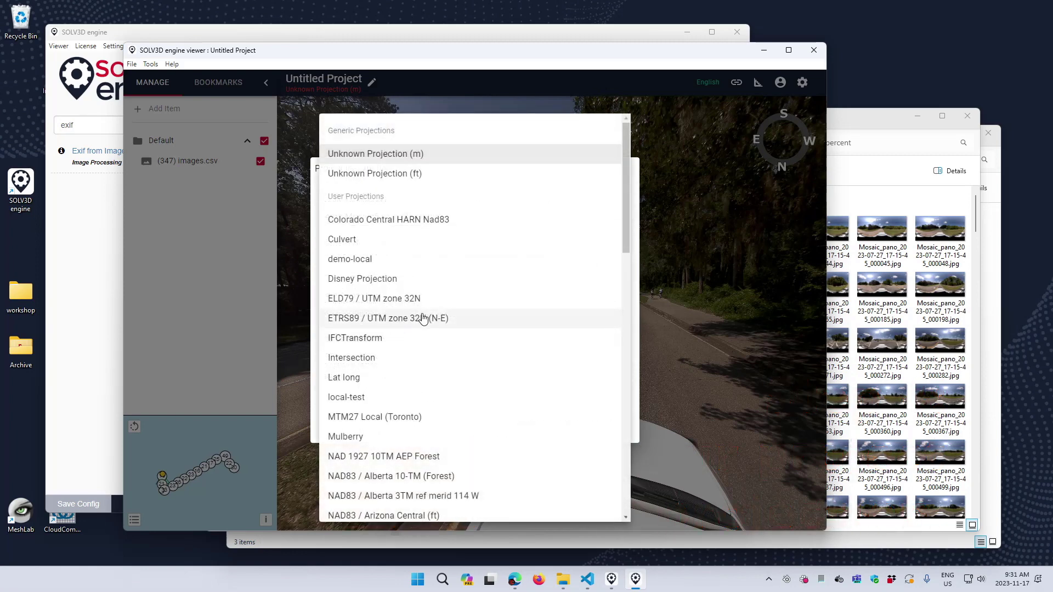
{"action": "scroll", "coordinate": [511, 438], "scroll_direction": "down", "scroll_amount": 3}
{"action": "left_click", "coordinate": [483, 449]}
{"action": "left_click", "coordinate": [574, 426]}
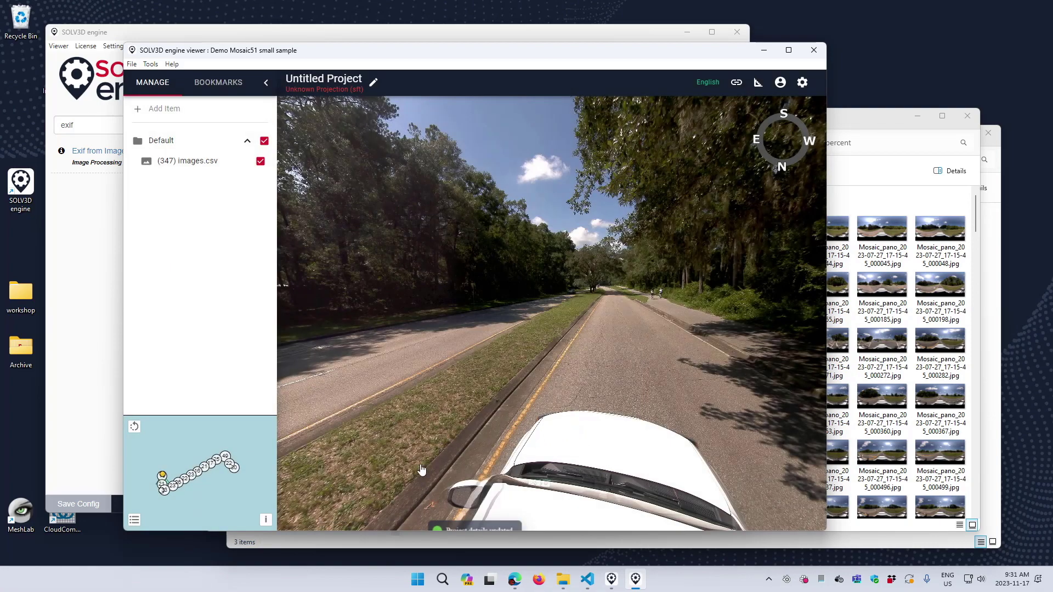
Check the image positions on the enlarged map, return to the panorama as main view, and advance along the route.
{"action": "left_click", "coordinate": [134, 426]}
{"action": "scroll", "coordinate": [542, 290], "scroll_direction": "up", "scroll_amount": 3}
{"action": "scroll", "coordinate": [540, 275], "scroll_direction": "up", "scroll_amount": 5}
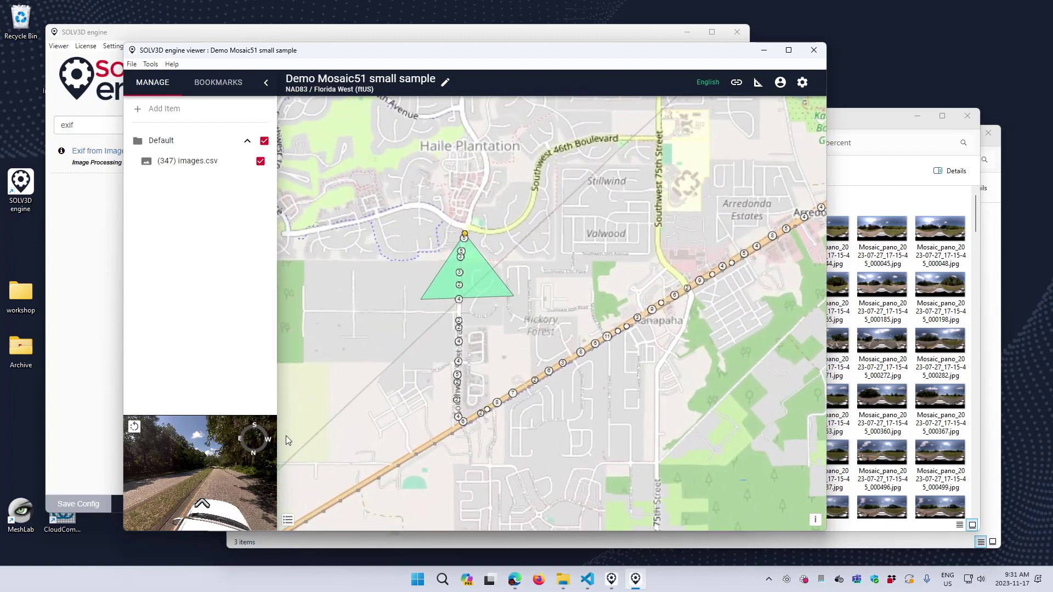
{"action": "left_click", "coordinate": [135, 427]}
{"action": "left_click_drag", "start_coordinate": [602, 329], "coordinate": [589, 305]}
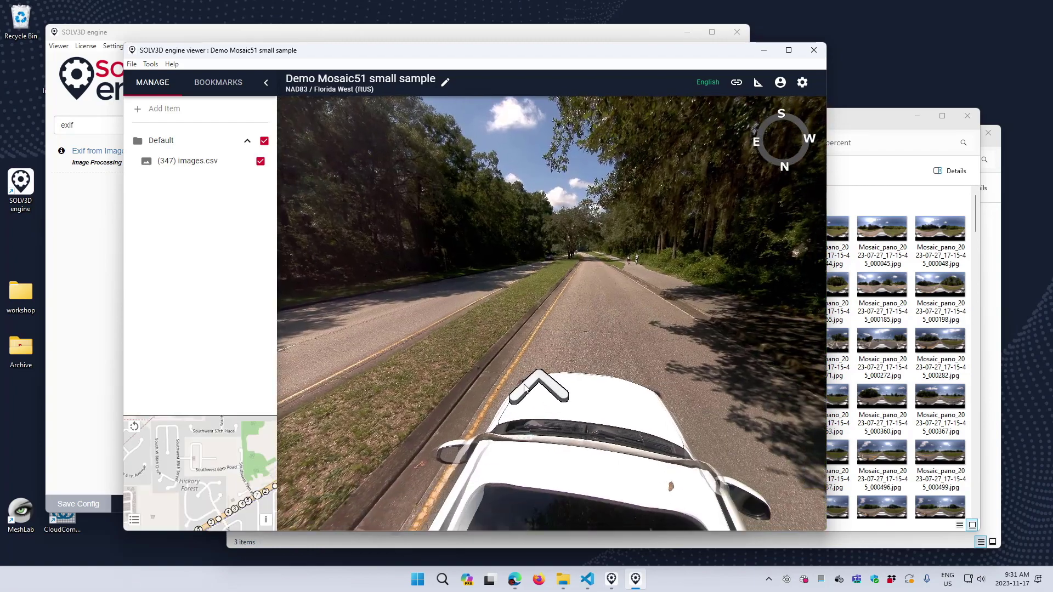
{"action": "left_click", "coordinate": [538, 384]}
{"action": "left_click", "coordinate": [540, 383]}
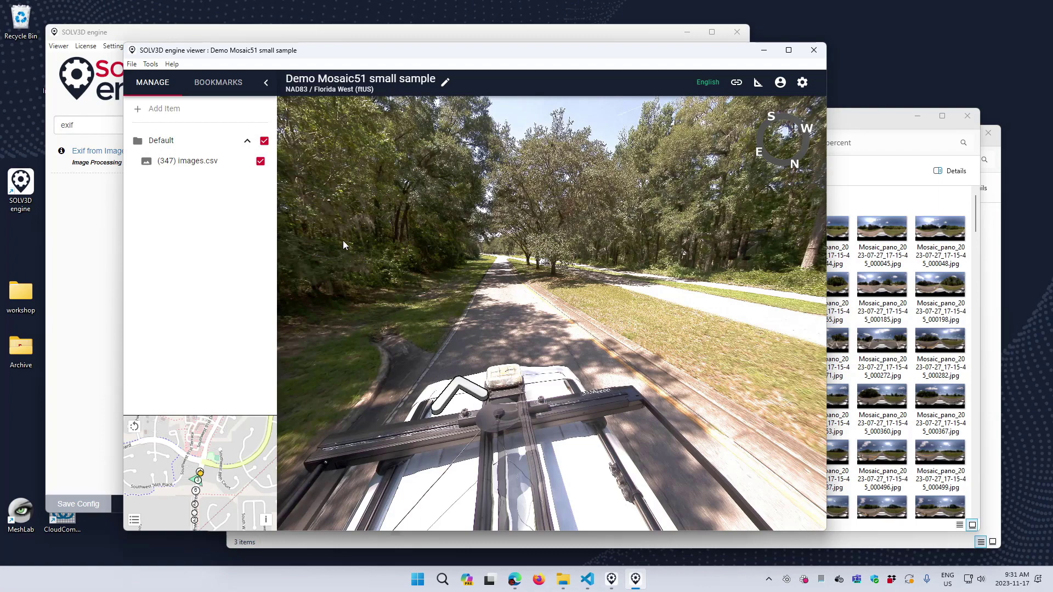
{"action": "left_click", "coordinate": [150, 65]}
{"action": "mouse_move", "coordinate": [188, 132]}
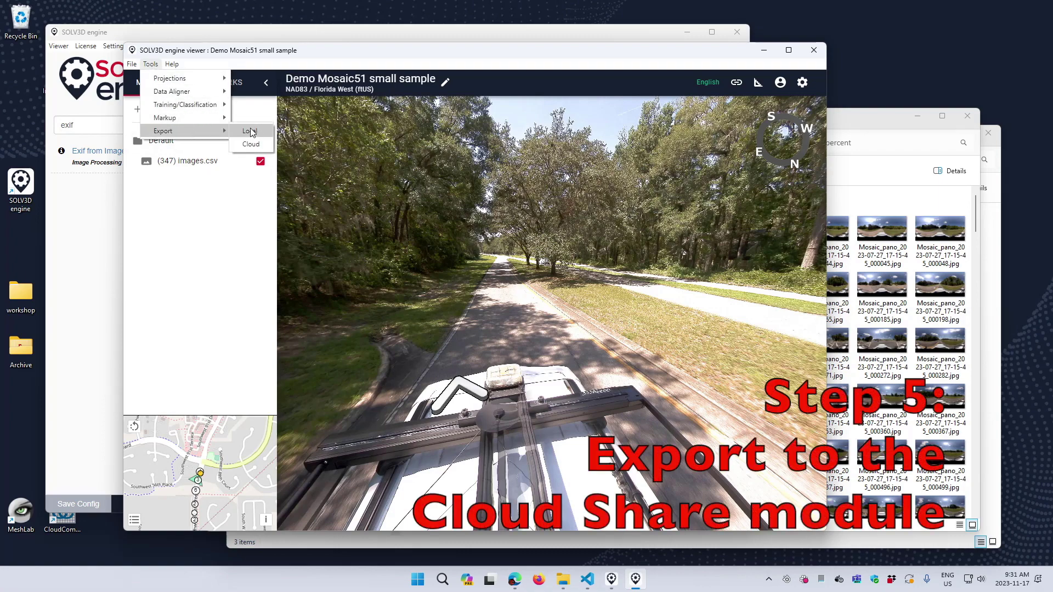
{"action": "left_click", "coordinate": [258, 143]}
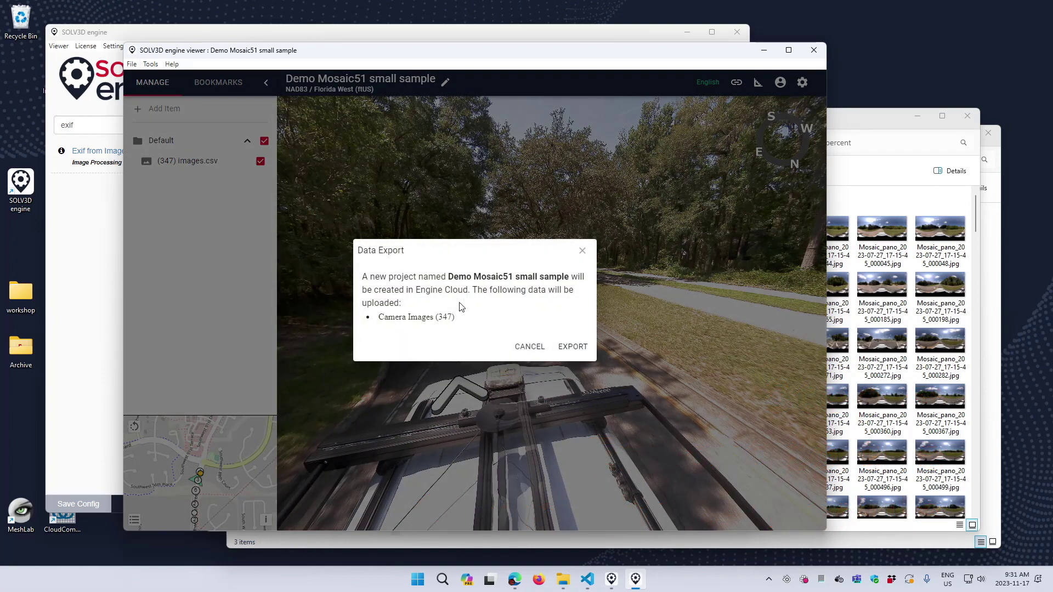
{"action": "left_click", "coordinate": [527, 350]}
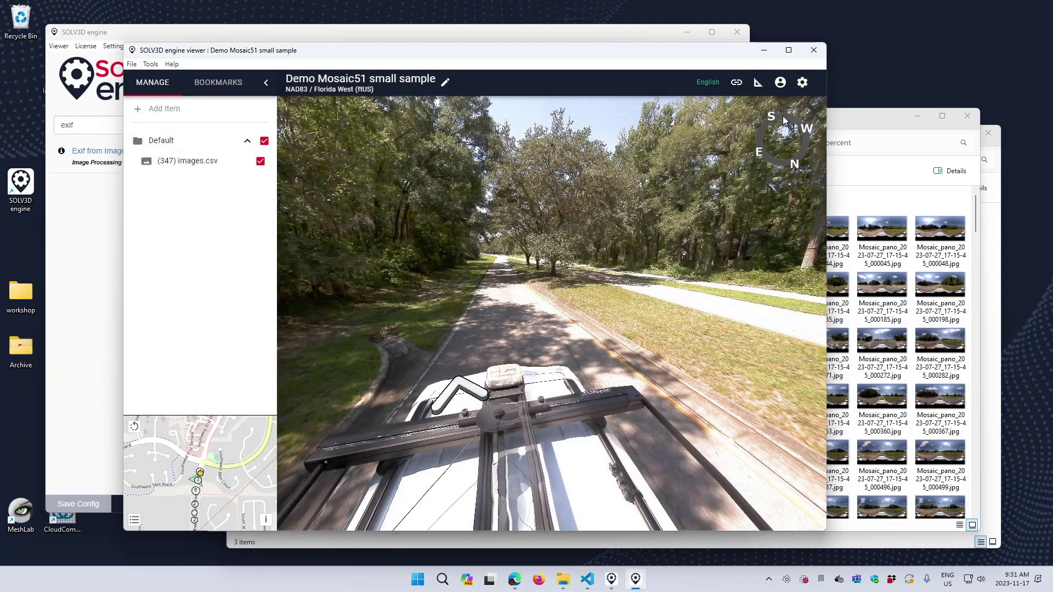
Unlink the Engine Cloud account from the viewer and relink it by requesting a cloud export.
{"action": "left_click", "coordinate": [779, 84]}
{"action": "left_click", "coordinate": [736, 152]}
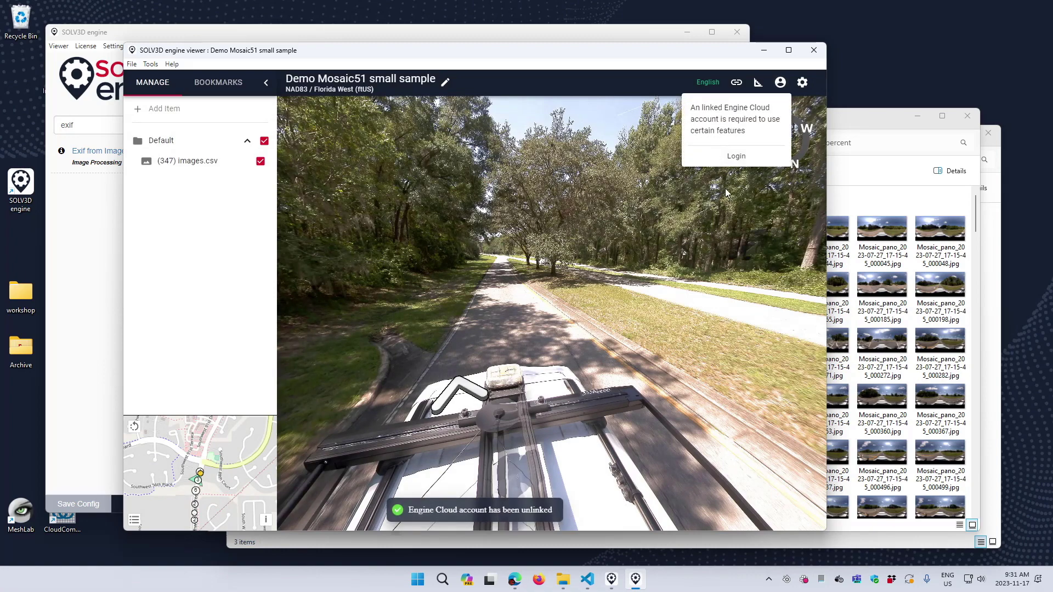
{"action": "left_click", "coordinate": [150, 64]}
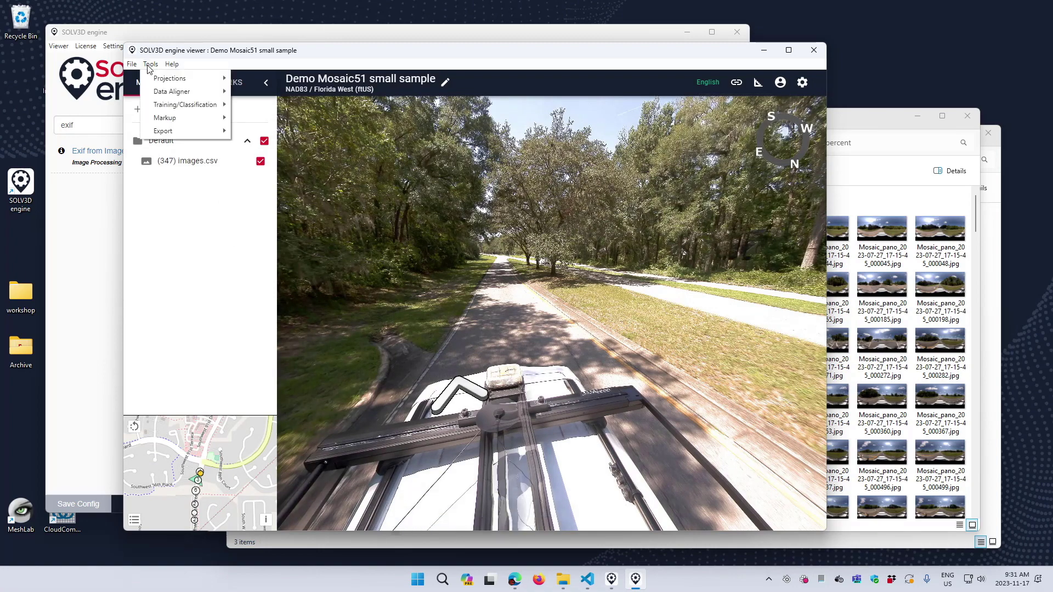
{"action": "mouse_move", "coordinate": [172, 134]}
{"action": "left_click", "coordinate": [248, 146]}
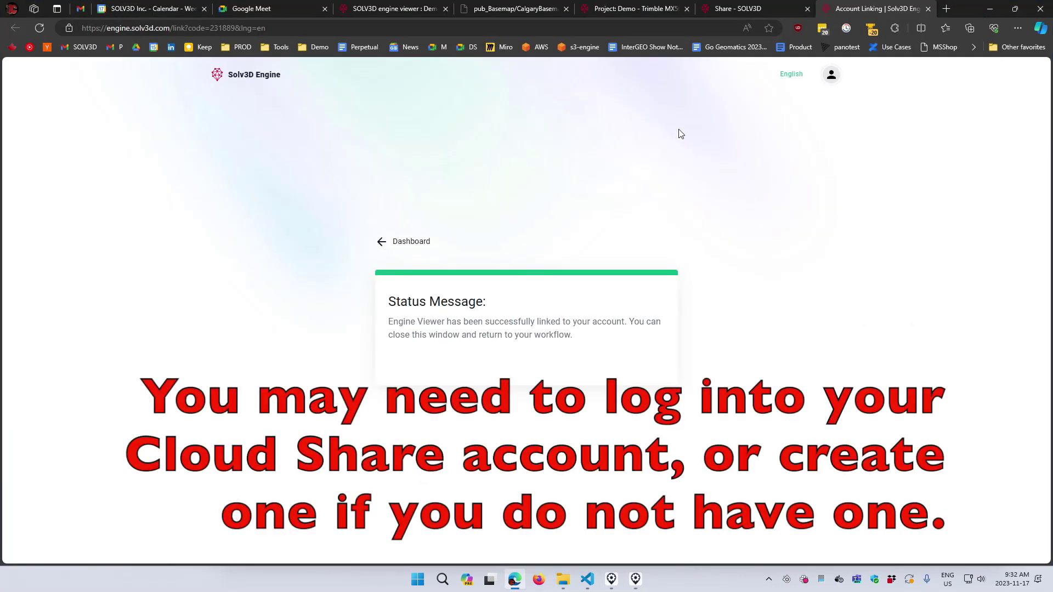
Log out of the Solv3D Engine website, view the account registration form, and log back in.
{"action": "left_click", "coordinate": [832, 76]}
{"action": "left_click", "coordinate": [880, 156]}
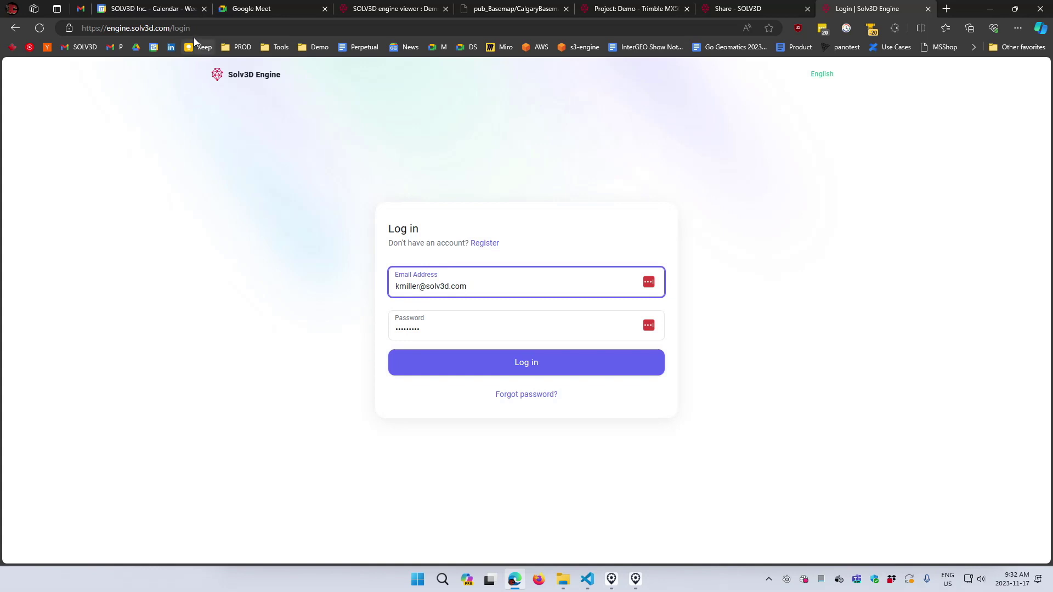
{"action": "left_click", "coordinate": [486, 243]}
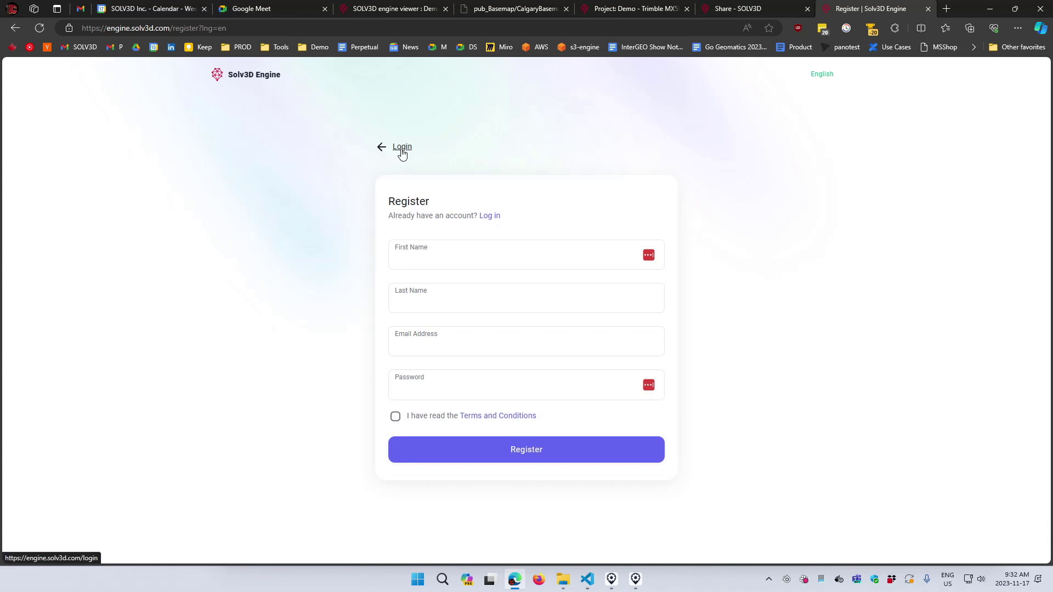
{"action": "left_click", "coordinate": [393, 151]}
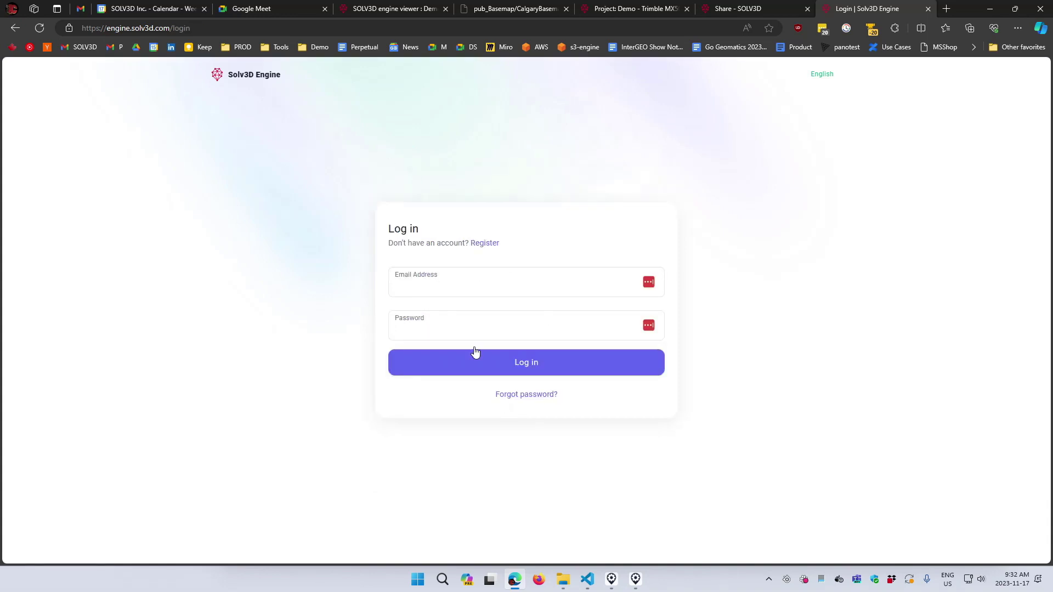
{"action": "left_click", "coordinate": [540, 366]}
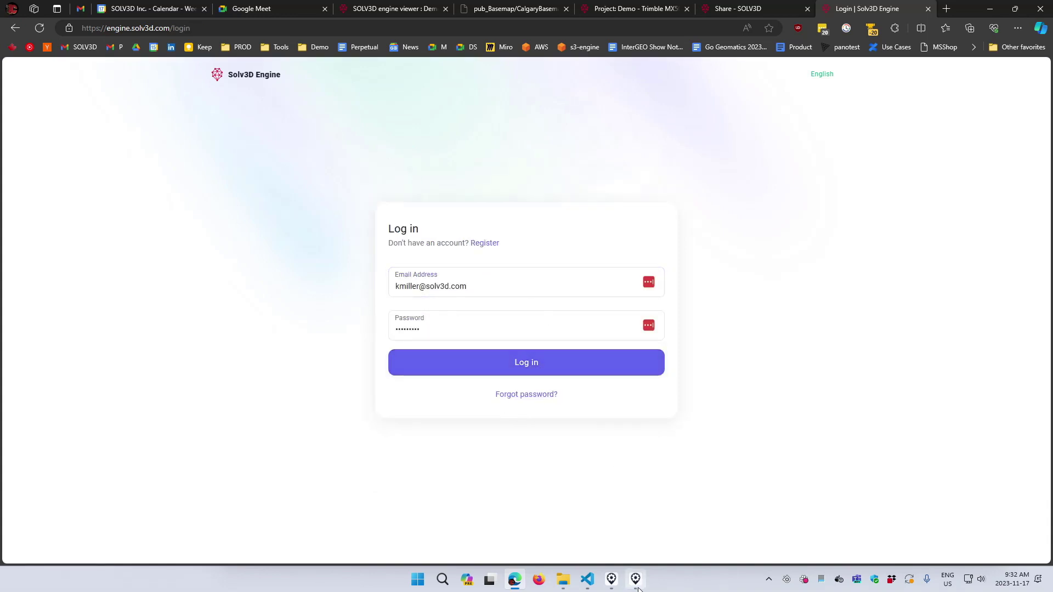
Switch back to the SOLV3D engine viewer, cancel the pending export, and check the linked cloud account.
{"action": "left_click", "coordinate": [636, 579]}
{"action": "left_click", "coordinate": [528, 348]}
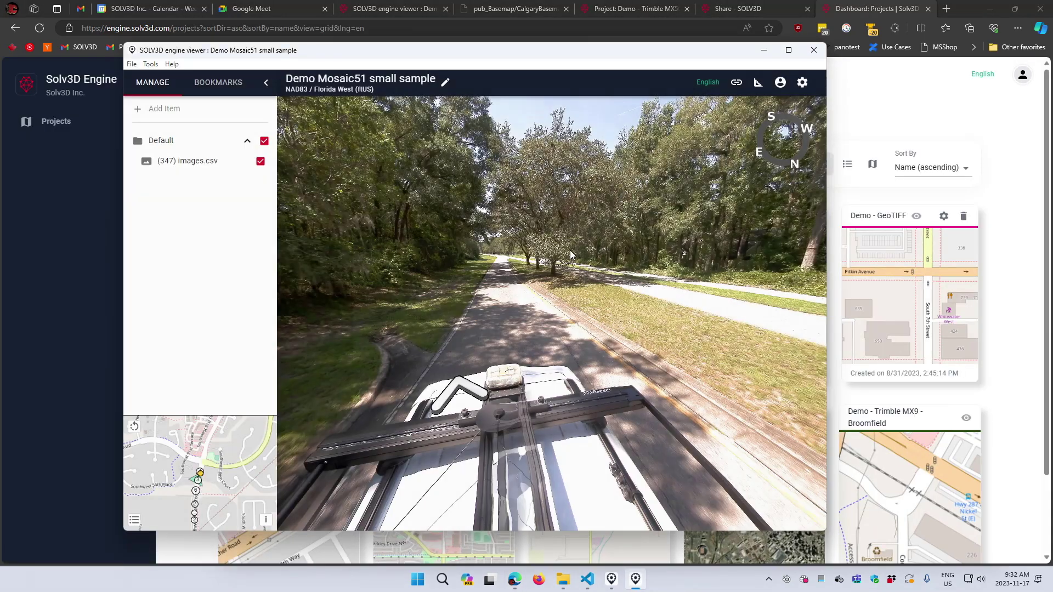
{"action": "left_click", "coordinate": [781, 82]}
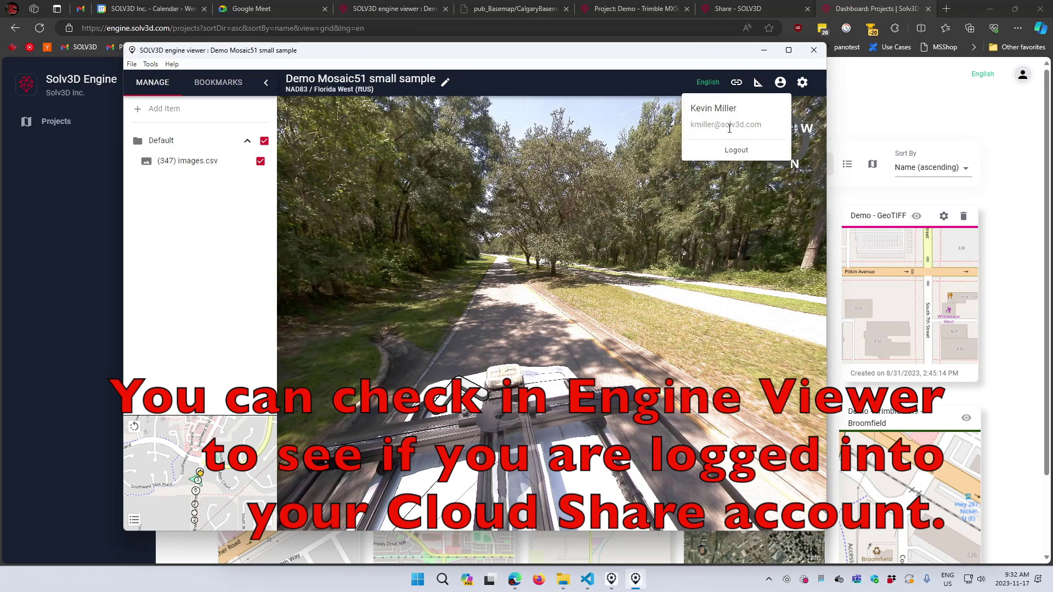
Export the Demo Mosaic51 small sample project with its camera images to Engine Cloud.
{"action": "left_click", "coordinate": [153, 64]}
{"action": "mouse_move", "coordinate": [187, 130]}
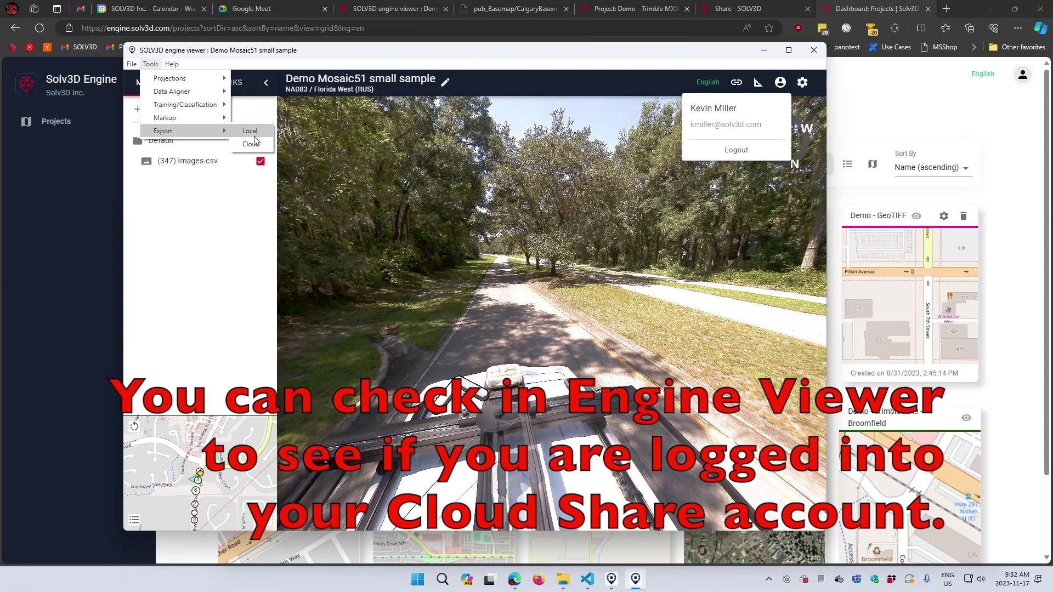
{"action": "left_click", "coordinate": [257, 144]}
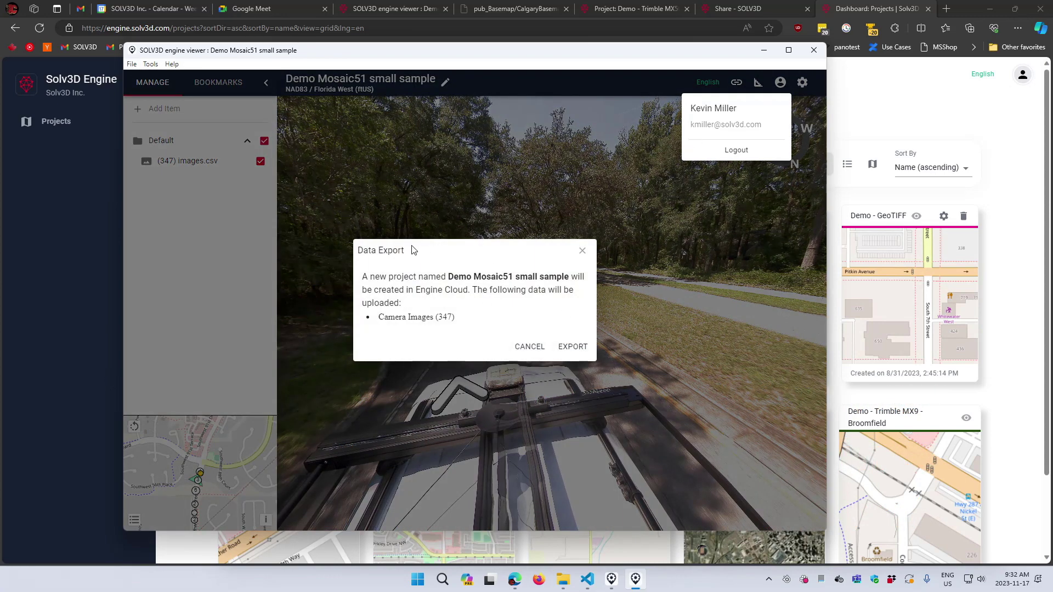
{"action": "left_click", "coordinate": [630, 76]}
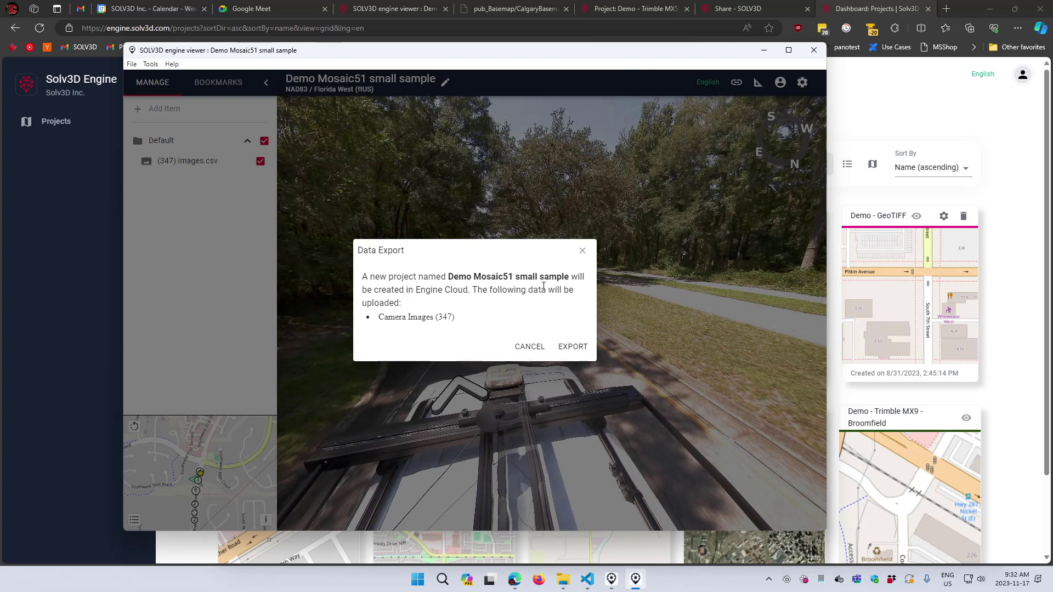
{"action": "left_click", "coordinate": [579, 352]}
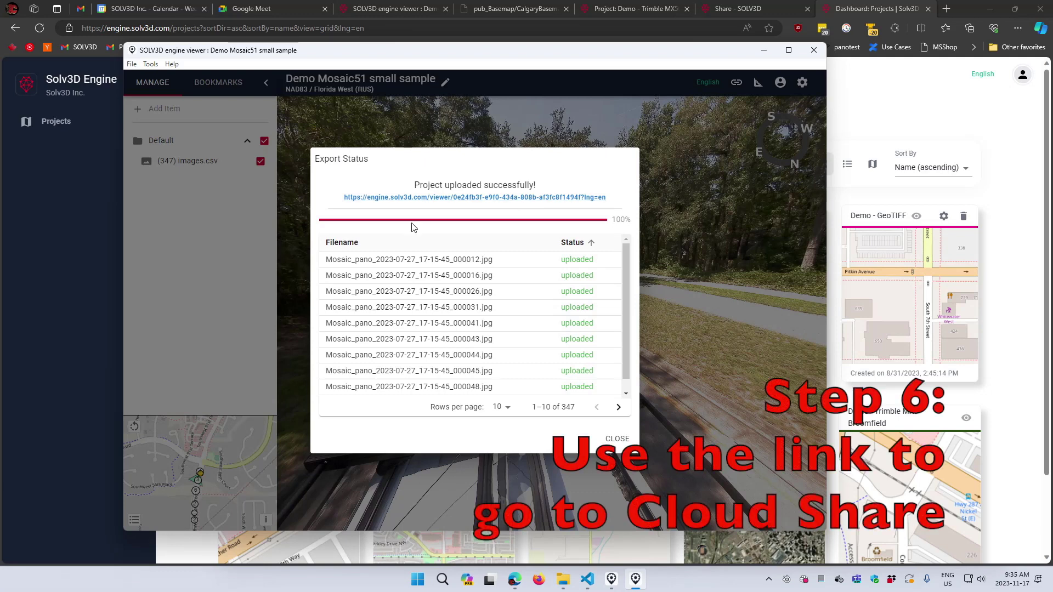
Open the uploaded project's link in the browser and inspect its map and panoramas along the route.
{"action": "left_click", "coordinate": [486, 199]}
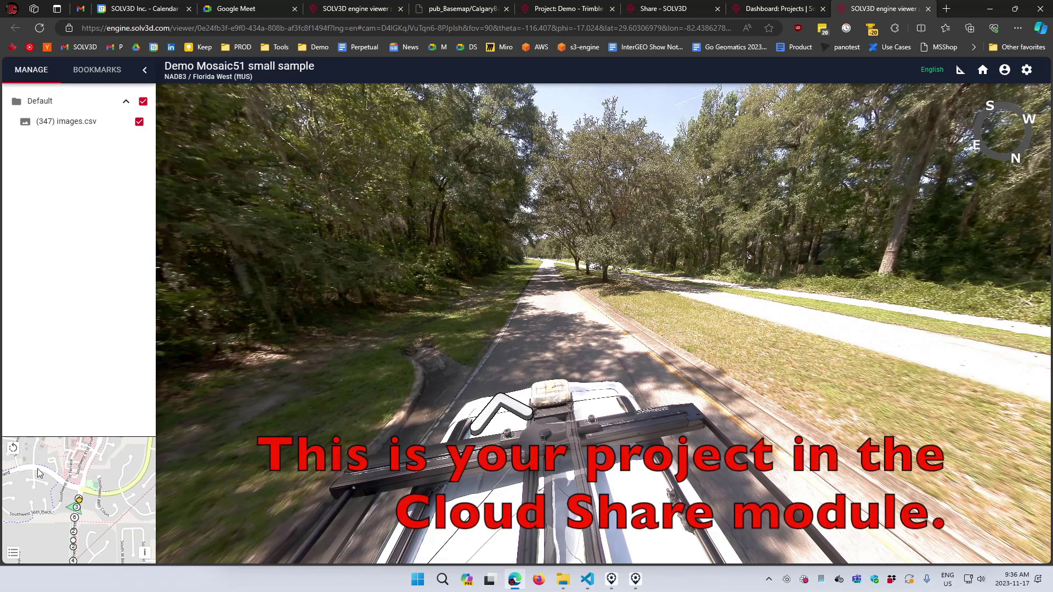
{"action": "scroll", "coordinate": [88, 519], "scroll_direction": "up", "scroll_amount": 3}
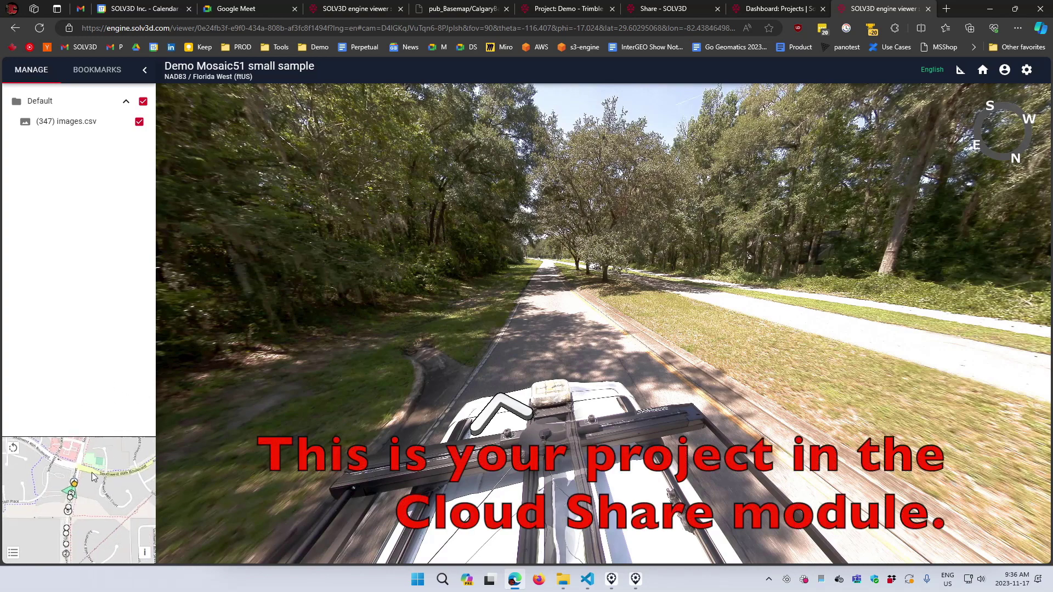
{"action": "scroll", "coordinate": [81, 498], "scroll_direction": "up", "scroll_amount": 1}
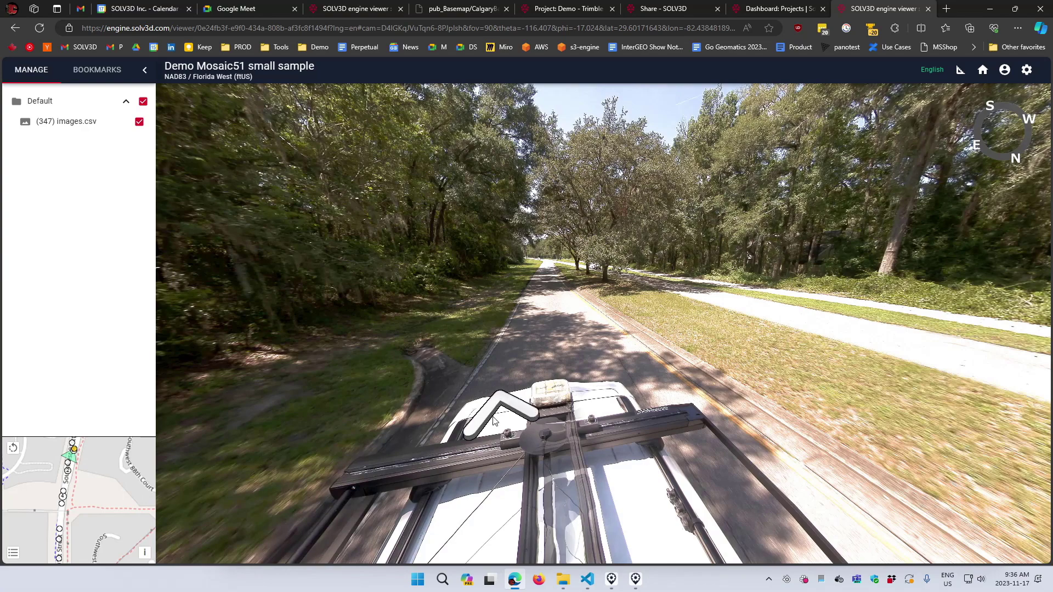
{"action": "left_click", "coordinate": [512, 391]}
{"action": "left_click_drag", "start_coordinate": [849, 252], "coordinate": [762, 268]}
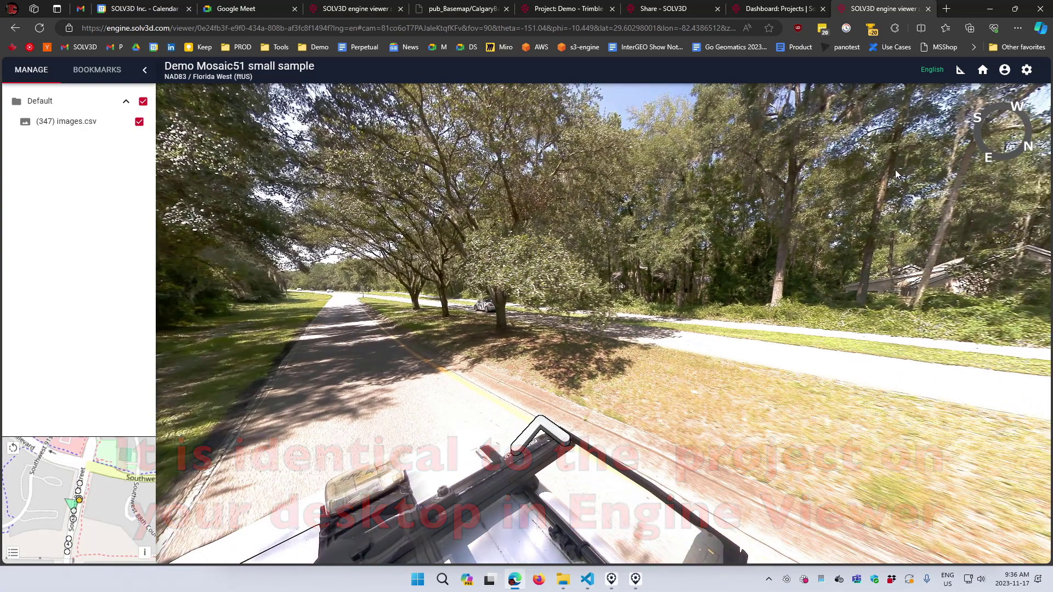
Go to the Projects dashboard and search the cloud projects for "mosa".
{"action": "left_click", "coordinate": [982, 70]}
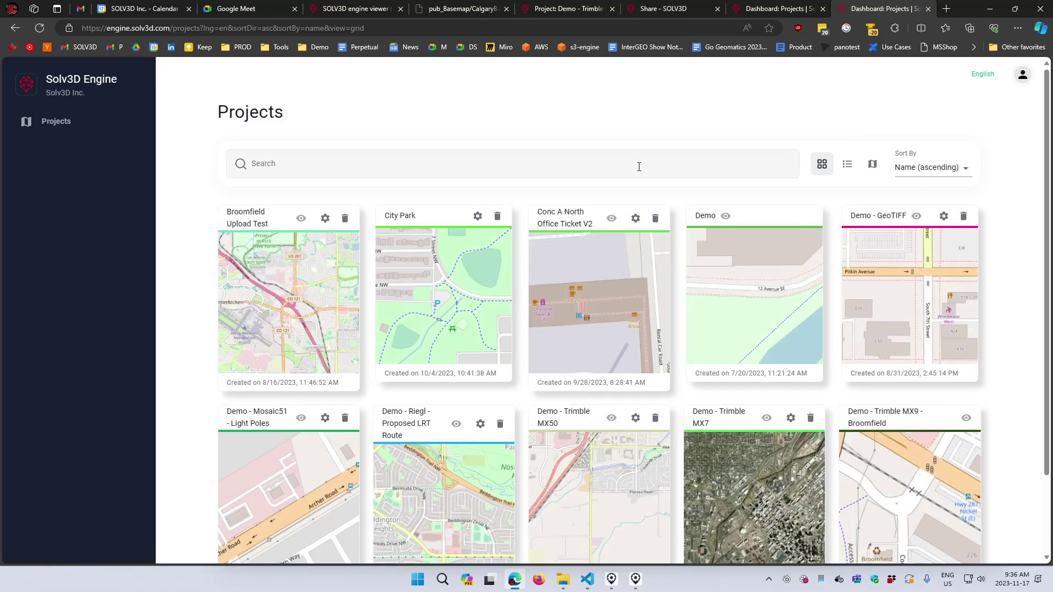
{"action": "left_click", "coordinate": [638, 167]}
{"action": "left_click", "coordinate": [637, 117]}
{"action": "left_click", "coordinate": [526, 172]}
{"action": "type", "text": "mosa"}
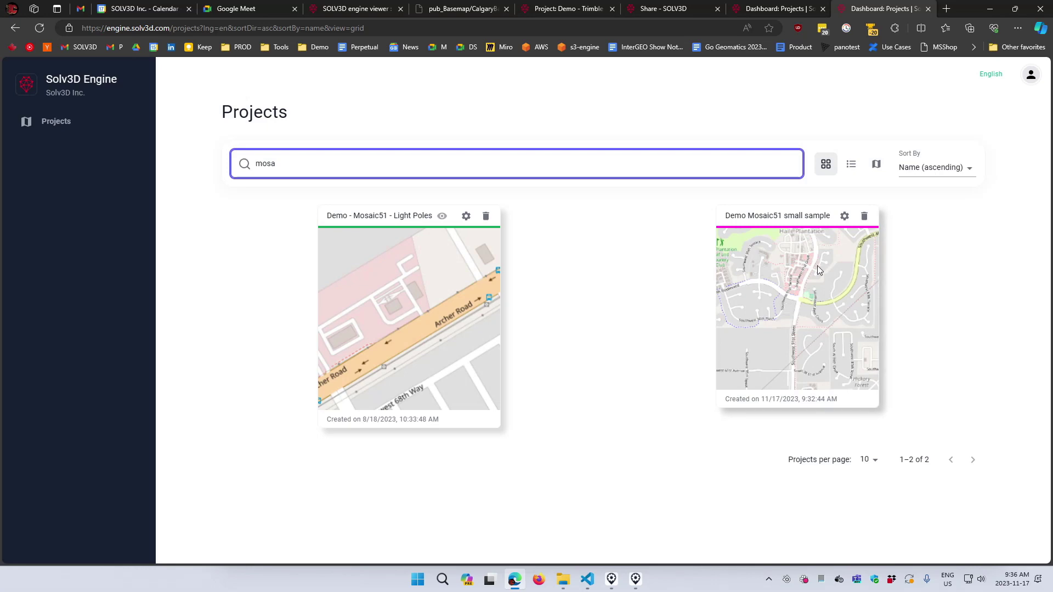
View the matching cloud projects on the map, and return to the grid view.
{"action": "left_click", "coordinate": [875, 167]}
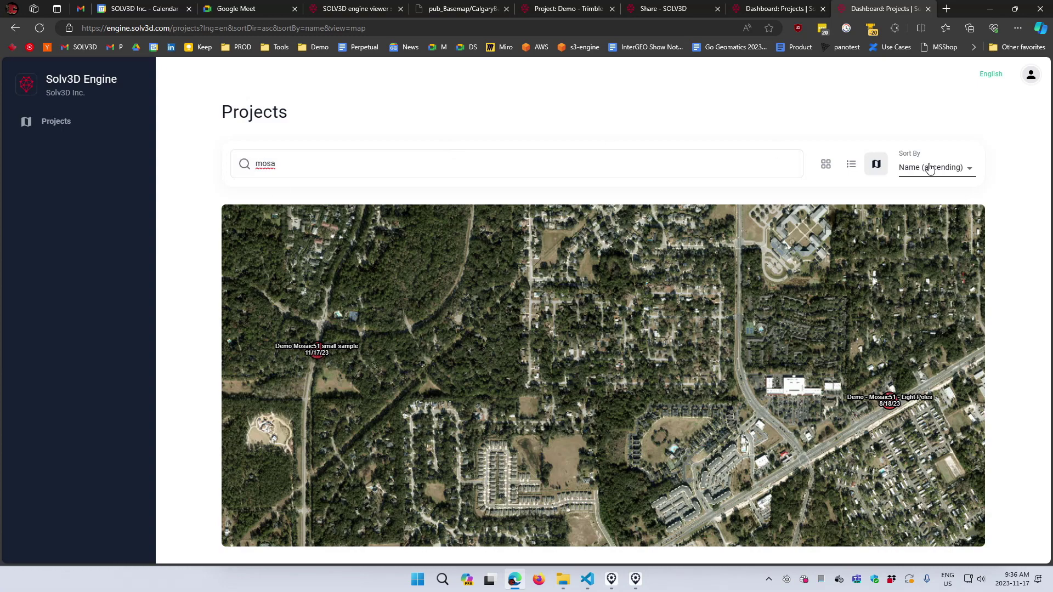
{"action": "left_click", "coordinate": [825, 164]}
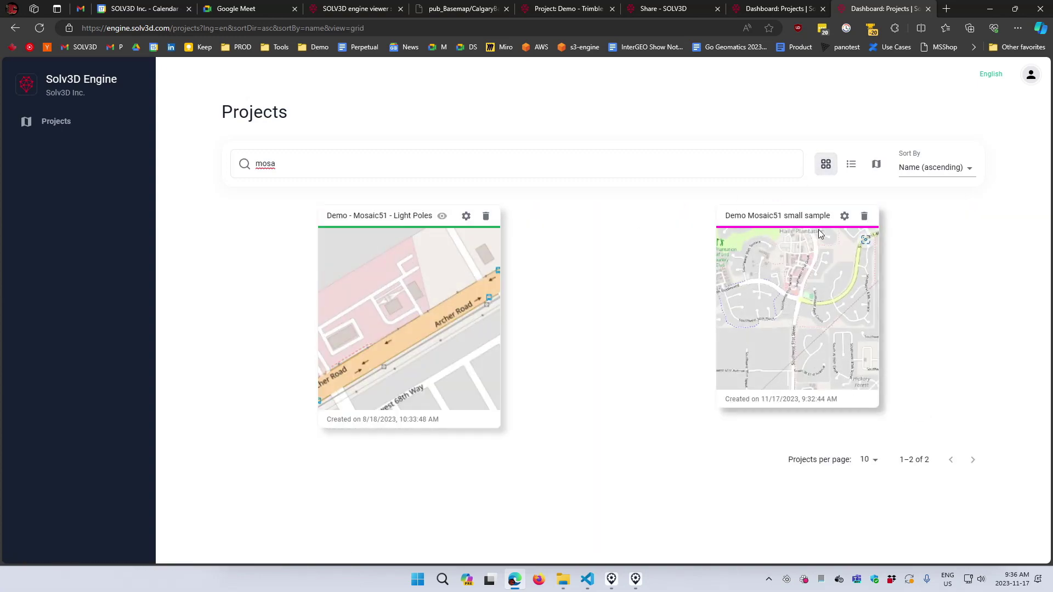
Allow anyone with the link to view the Demo Mosaic51 small sample project, and copy its share link.
{"action": "left_click", "coordinate": [845, 218]}
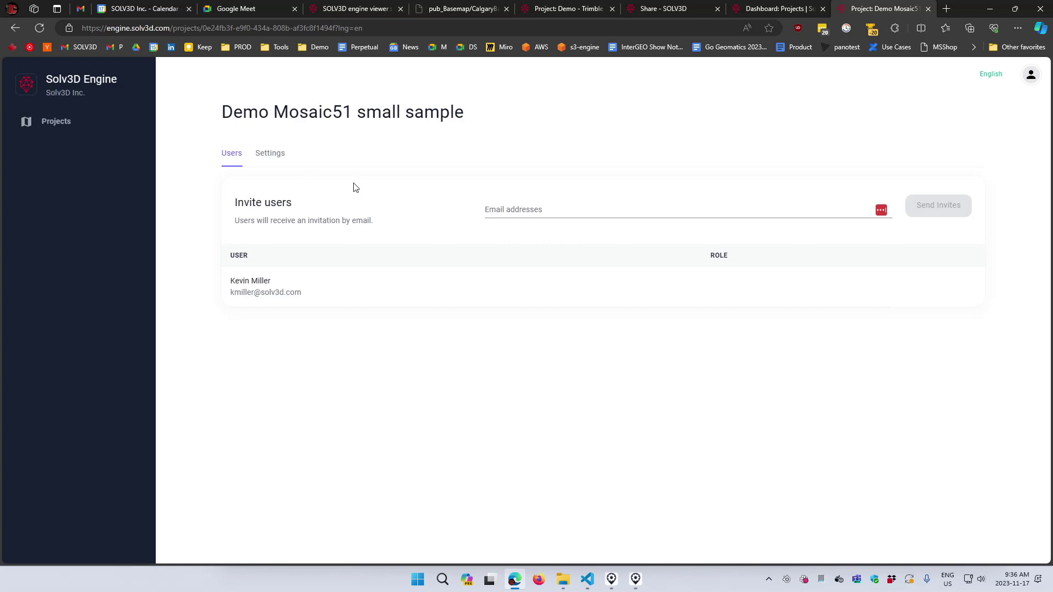
{"action": "left_click", "coordinate": [268, 156]}
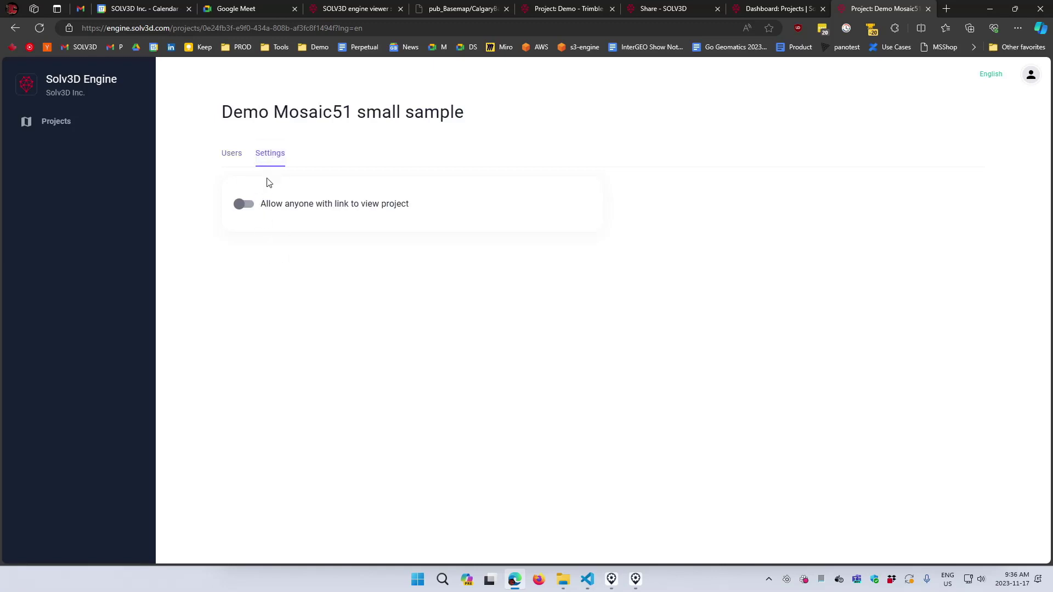
{"action": "left_click", "coordinate": [244, 207]}
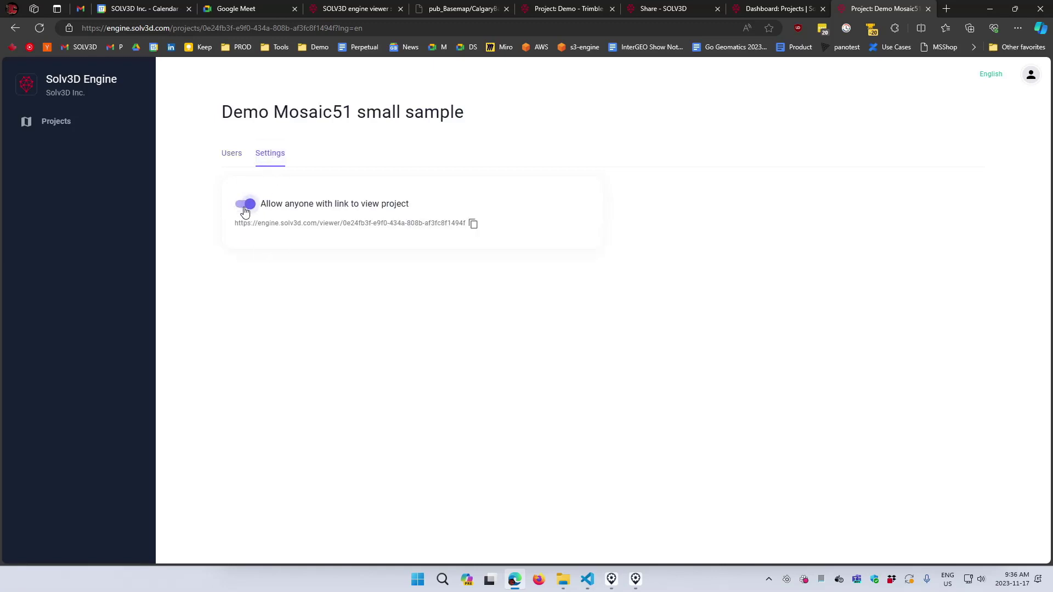
{"action": "left_click", "coordinate": [473, 226]}
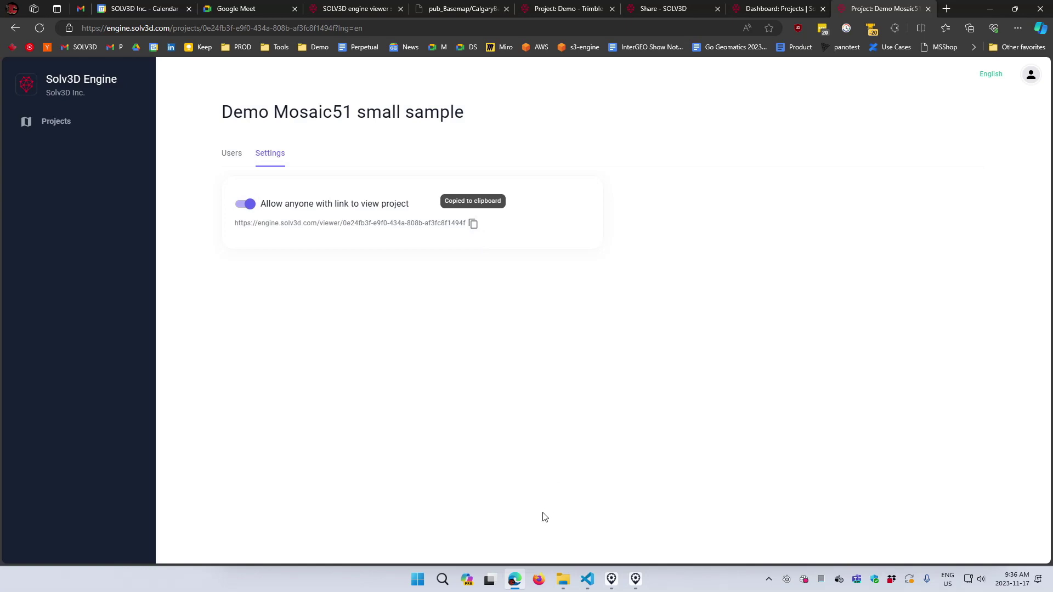
Switch to Firefox and open the copied project share link there.
{"action": "left_click", "coordinate": [538, 578]}
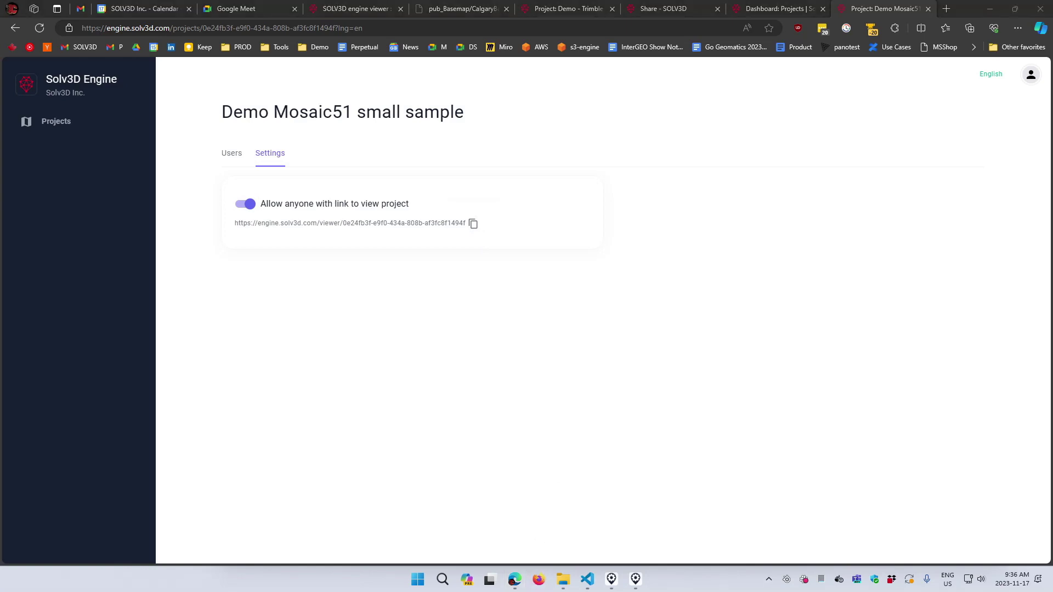
{"action": "left_click_drag", "start_coordinate": [603, 84], "coordinate": [409, 12]}
{"action": "left_click", "coordinate": [414, 41]}
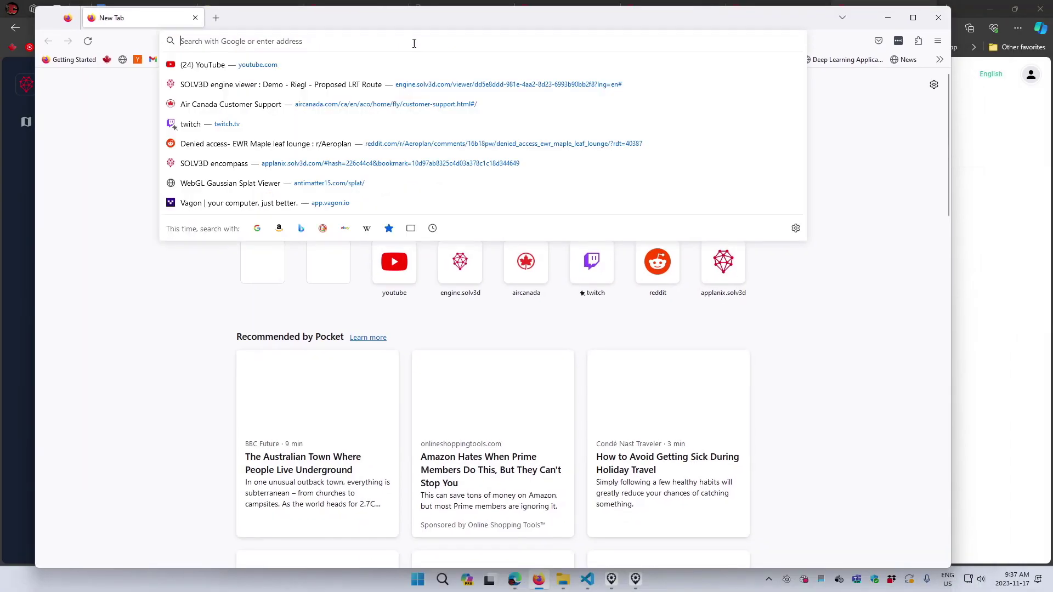
{"action": "key", "text": "ctrl+v"}
{"action": "key", "text": "Return"}
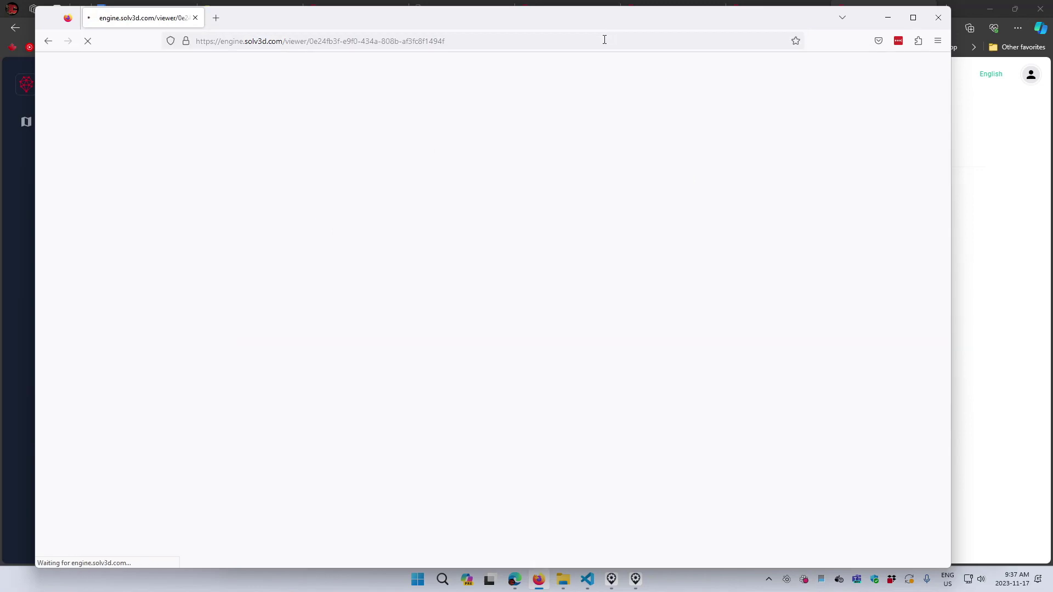